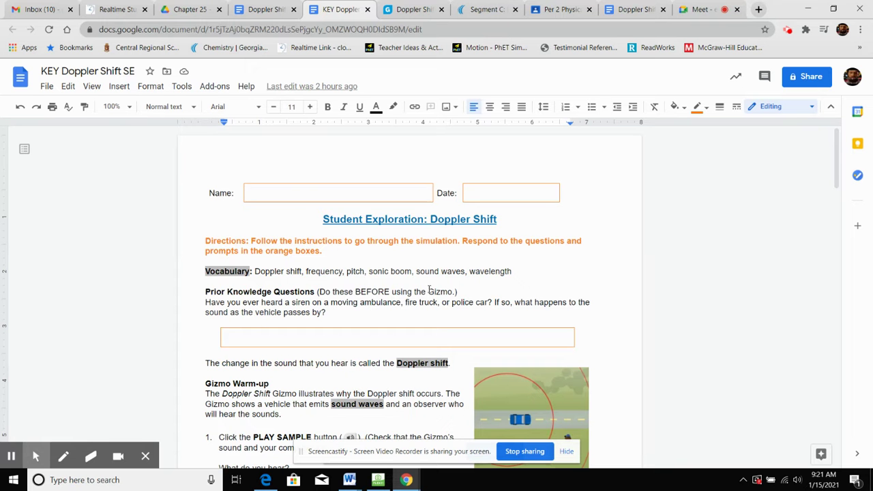
Hide the meet.google.com sharing banner and scroll down to the worksheet's Gizmo Warm-up questions
{"action": "scroll", "coordinate": [501, 391], "scroll_direction": "down", "scroll_amount": 1}
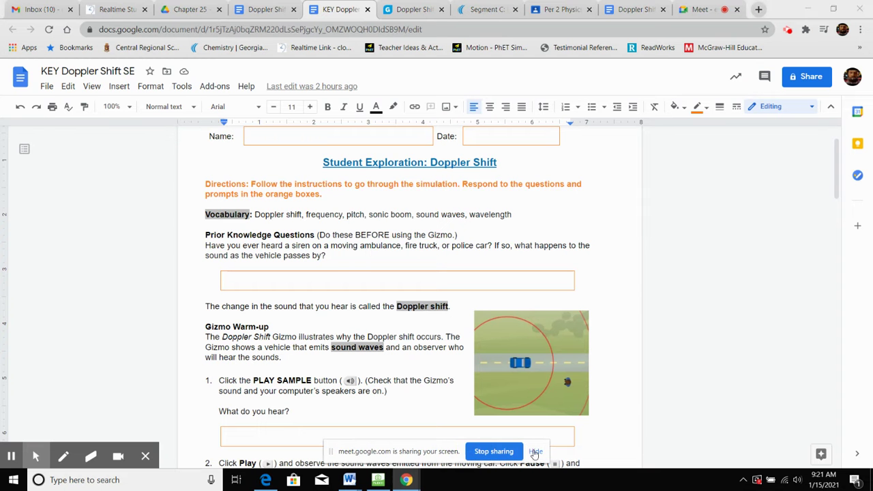
{"action": "left_click", "coordinate": [536, 451]}
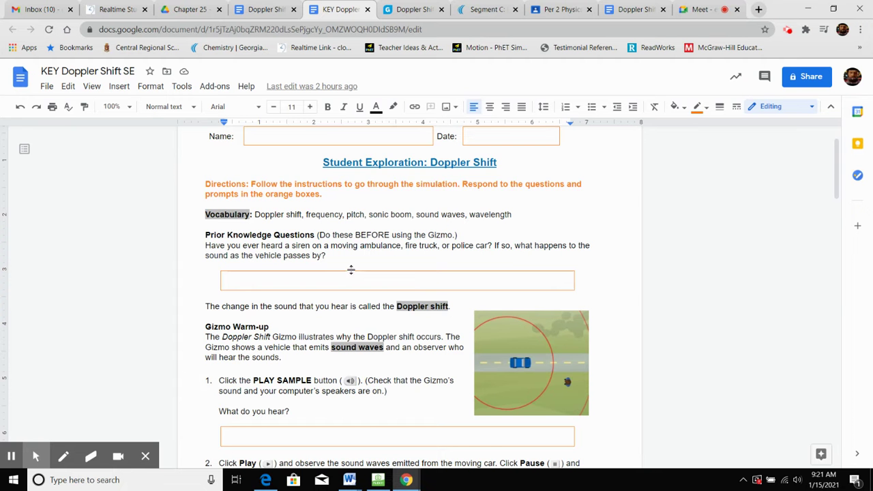
{"action": "scroll", "coordinate": [355, 258], "scroll_direction": "down", "scroll_amount": 2}
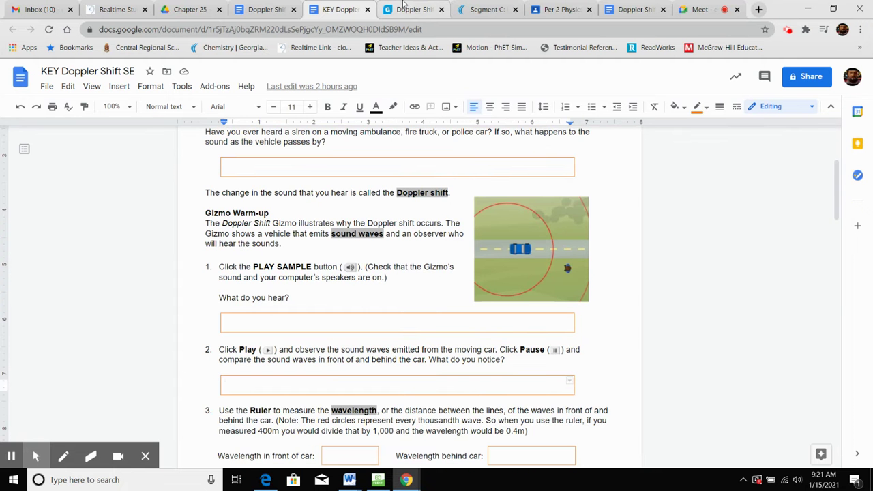
Play the car's sound sample in the Doppler Shift Gizmo, then glance back at the worksheet
{"action": "left_click", "coordinate": [411, 10]}
{"action": "left_click", "coordinate": [312, 334]}
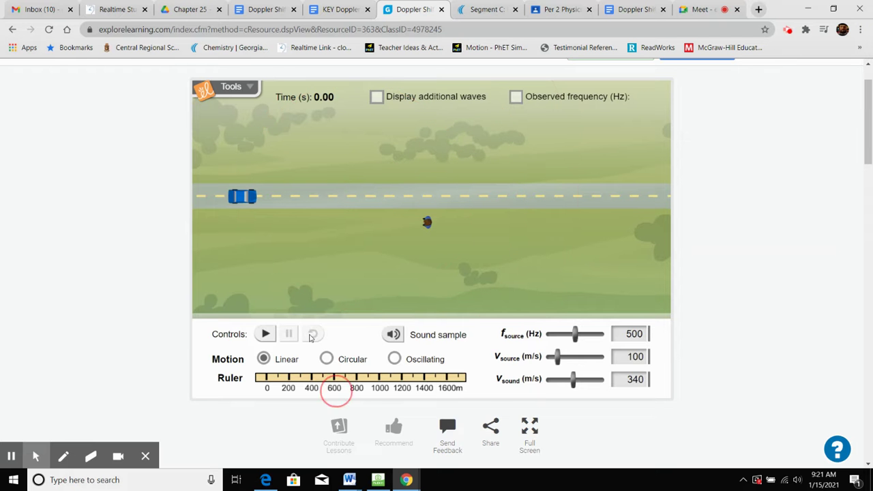
{"action": "left_click", "coordinate": [399, 334]}
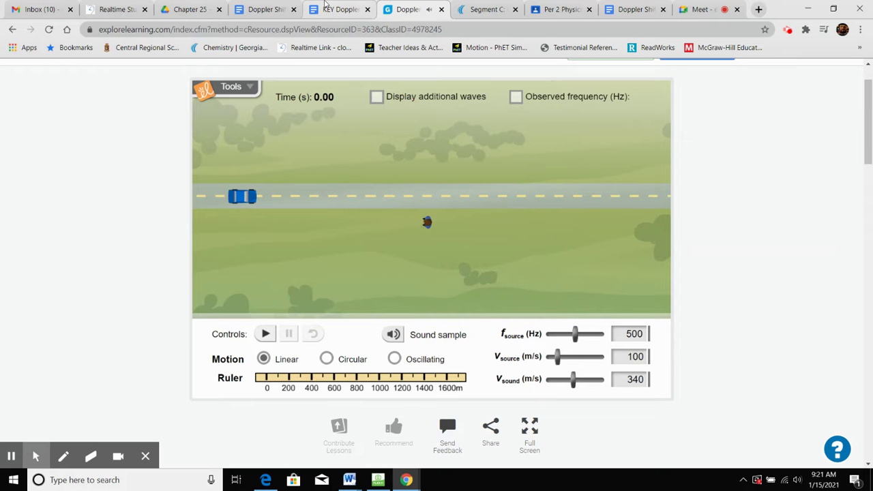
{"action": "left_click", "coordinate": [339, 10]}
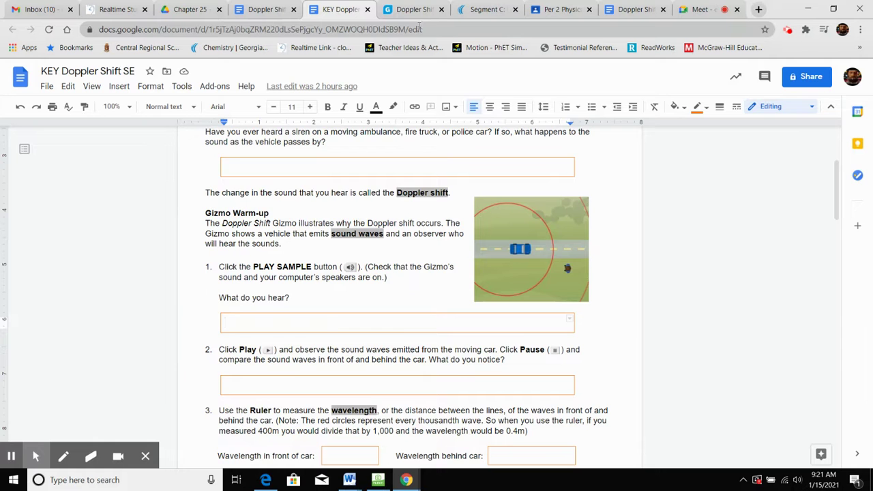
Replay the car's sound sample, then bring warm-up questions 1–4 into view in the worksheet
{"action": "left_click", "coordinate": [412, 10]}
{"action": "left_click", "coordinate": [393, 335]}
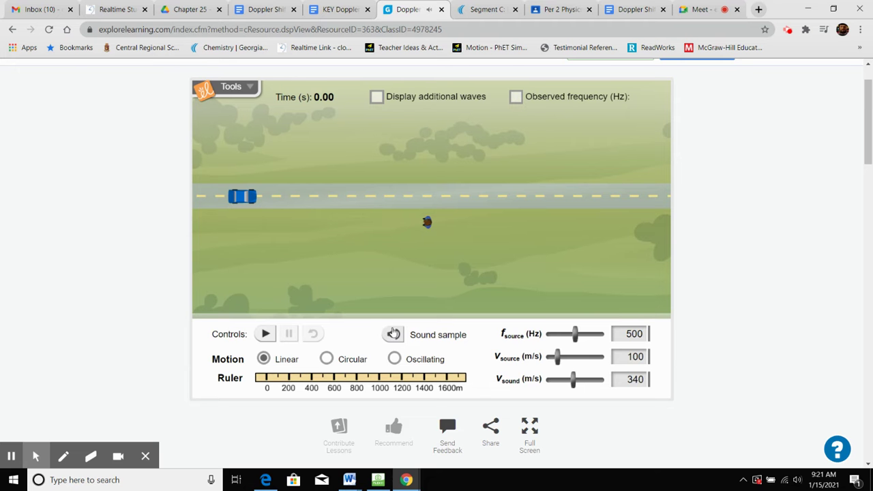
{"action": "left_click", "coordinate": [357, 6]}
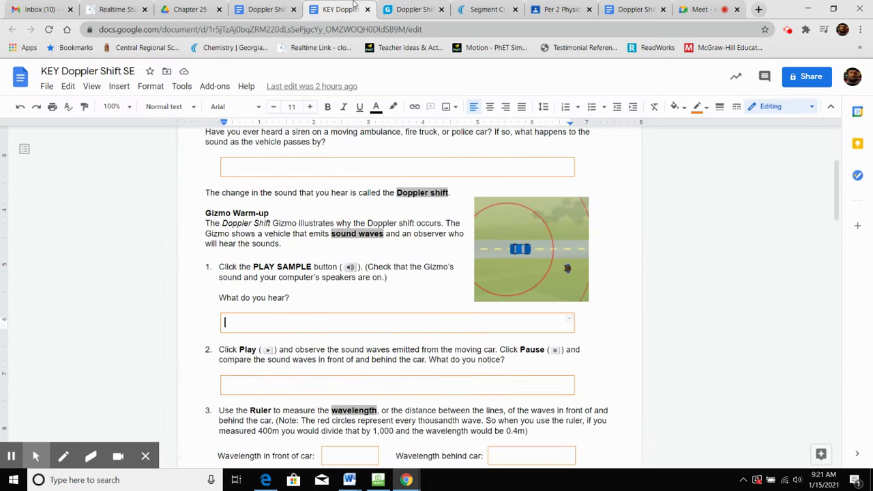
{"action": "scroll", "coordinate": [336, 235], "scroll_direction": "down", "scroll_amount": 3}
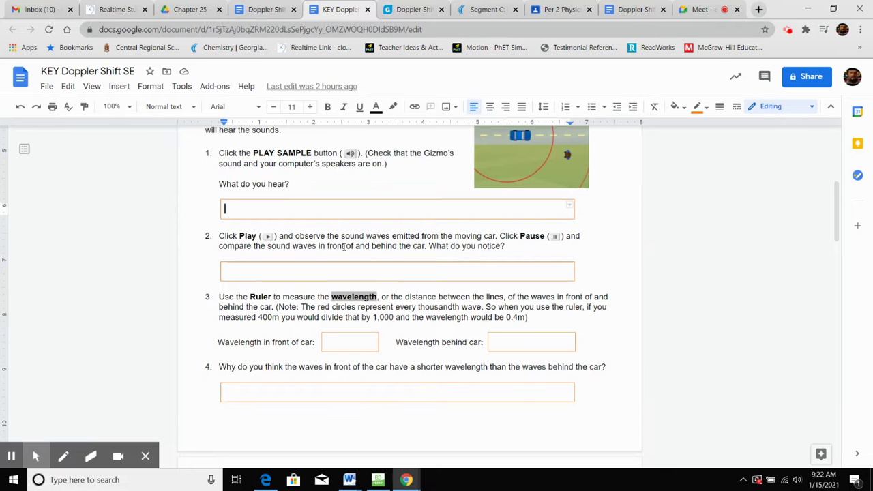
Run the moving-car simulation, pause it at 13.70 s, and return to the worksheet
{"action": "left_click", "coordinate": [396, 10]}
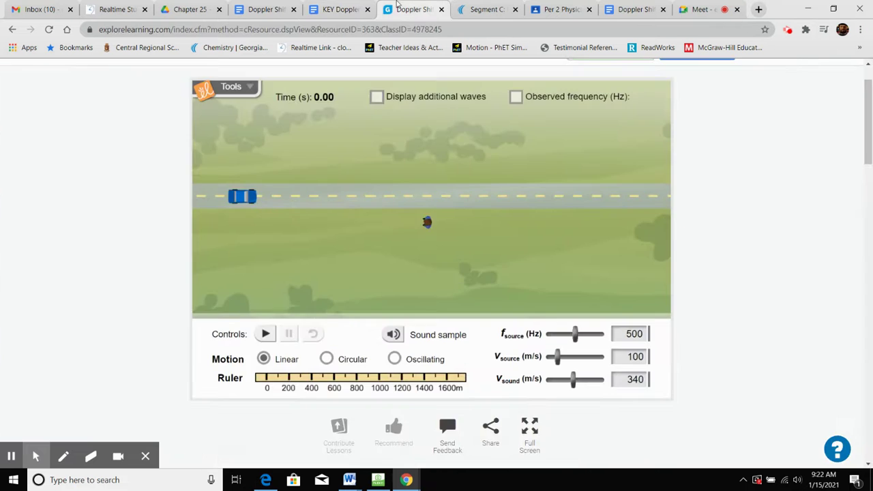
{"action": "left_click", "coordinate": [265, 333]}
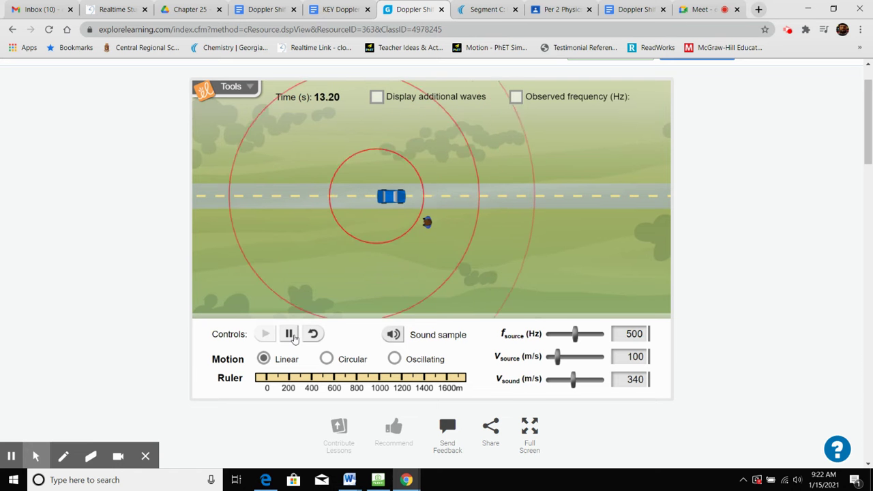
{"action": "left_click", "coordinate": [289, 334]}
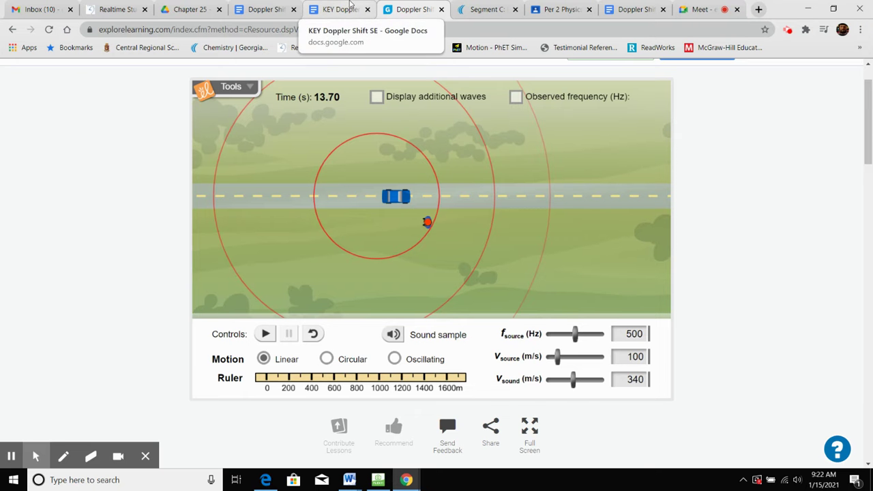
{"action": "left_click", "coordinate": [350, 6]}
{"action": "scroll", "coordinate": [409, 238], "scroll_direction": "down", "scroll_amount": 1}
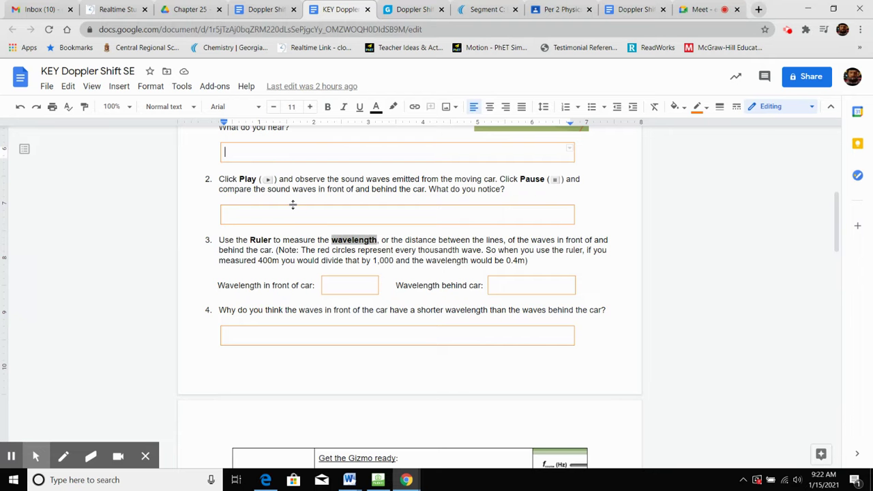
Review wavelength questions 3–4 and Activity A, then go back to the paused Gizmo
{"action": "scroll", "coordinate": [292, 204], "scroll_direction": "down", "scroll_amount": 2}
{"action": "scroll", "coordinate": [306, 204], "scroll_direction": "up", "scroll_amount": 1}
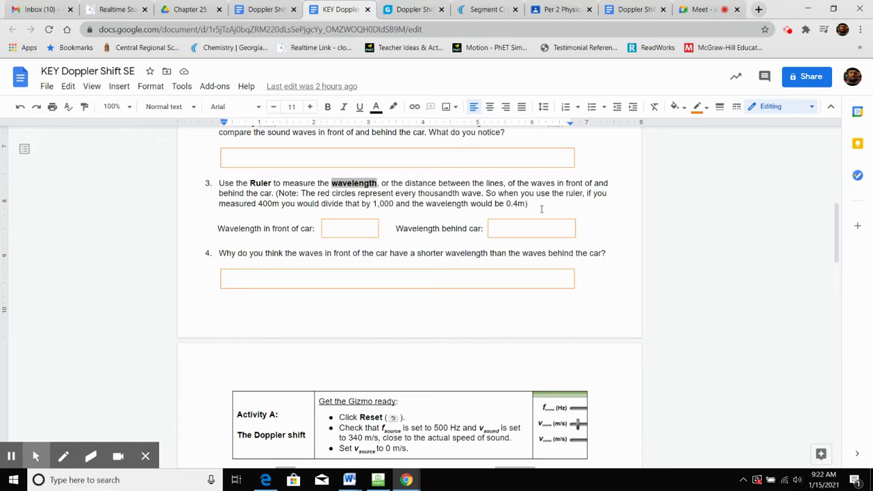
{"action": "left_click", "coordinate": [413, 9]}
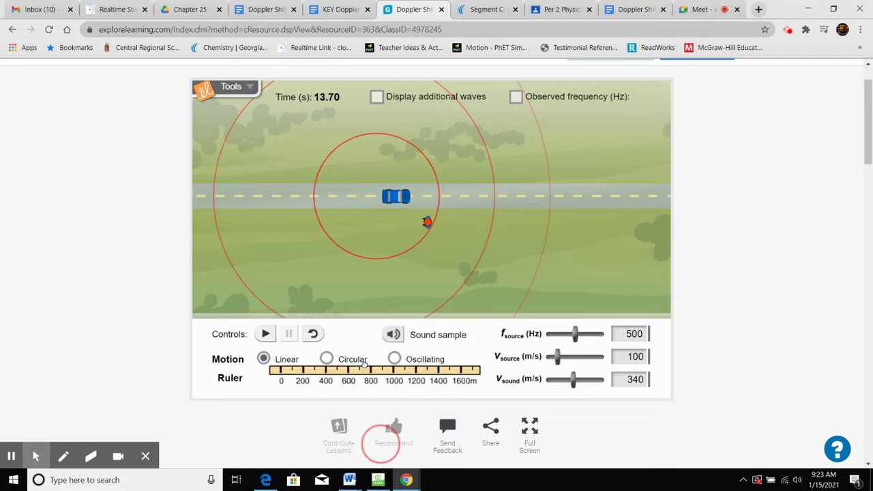
Lay the ruler along the road across the car's wave circles, checking wavelength question 3 in between
{"action": "mouse_move", "coordinate": [357, 380]}
{"action": "left_mouse_down"}
{"action": "mouse_move", "coordinate": [466, 253]}
{"action": "mouse_move", "coordinate": [504, 240]}
{"action": "mouse_move", "coordinate": [512, 197]}
{"action": "left_mouse_up"}
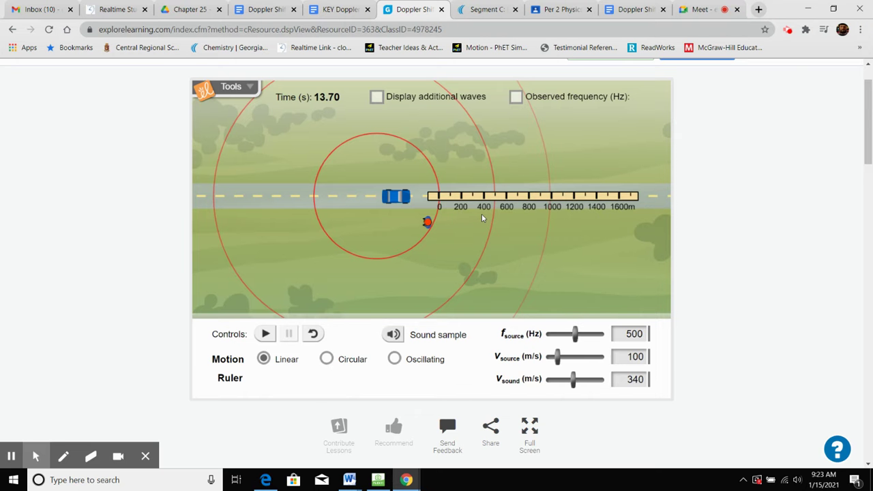
{"action": "left_click", "coordinate": [339, 10]}
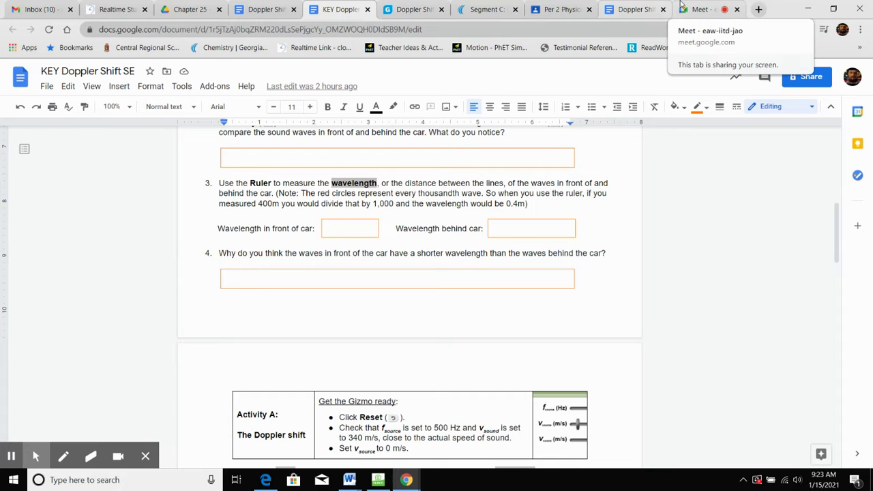
{"action": "left_click", "coordinate": [412, 9]}
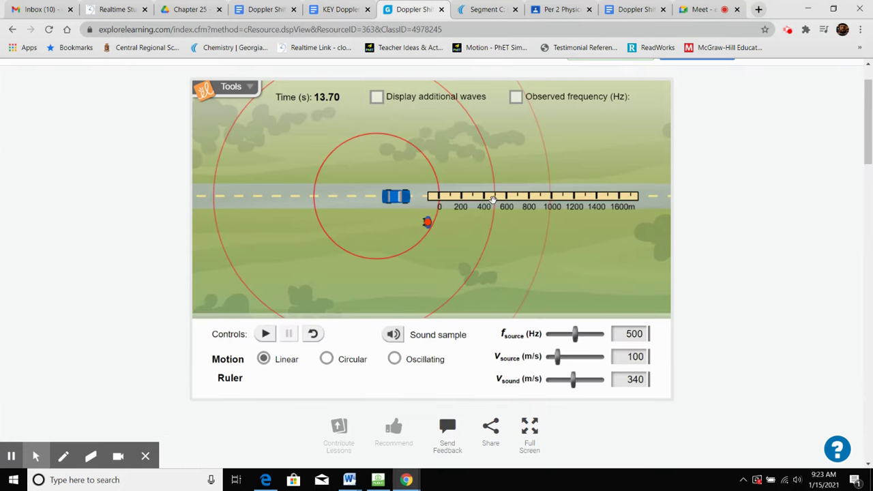
{"action": "left_click_drag", "start_coordinate": [493, 199], "coordinate": [267, 203]}
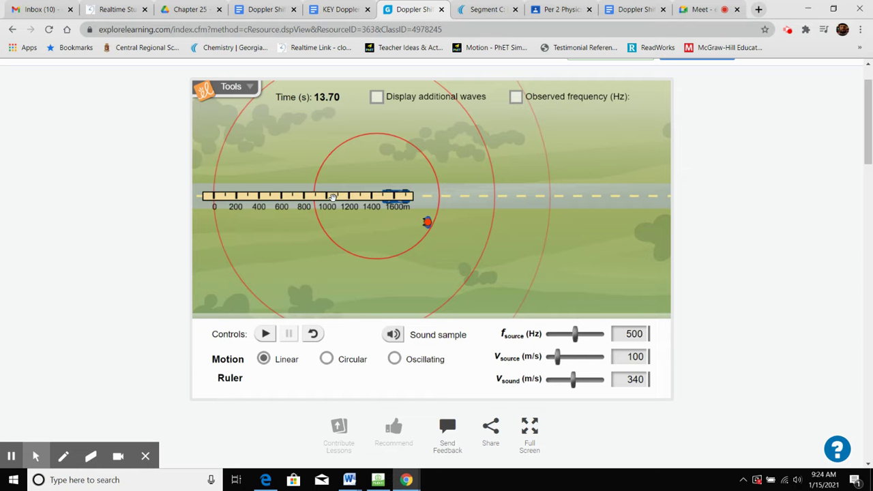
{"action": "left_click", "coordinate": [329, 9]}
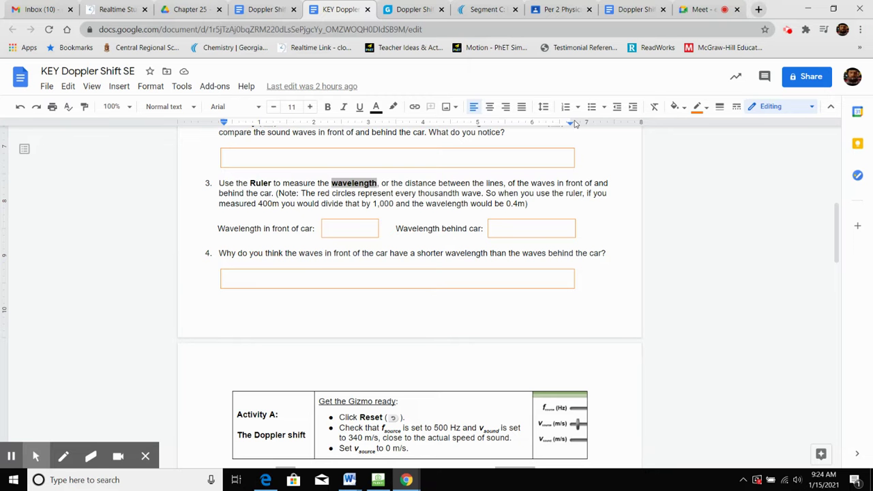
Bring the Doppler Shift Gizmo back up, paused at 13.70 s with the ruler on the road
{"action": "left_click", "coordinate": [411, 9]}
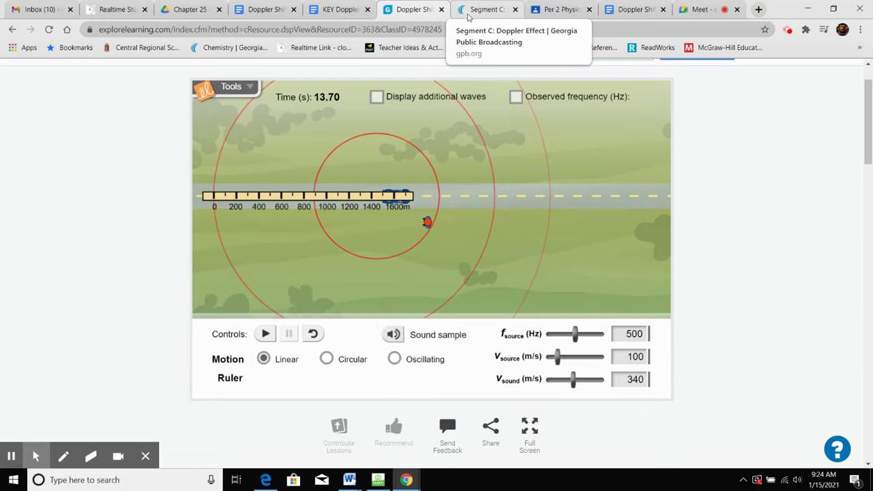
Show the GPB Doppler Effect video at 1:31 with sound-wave rings spreading from a source
{"action": "left_click", "coordinate": [468, 10]}
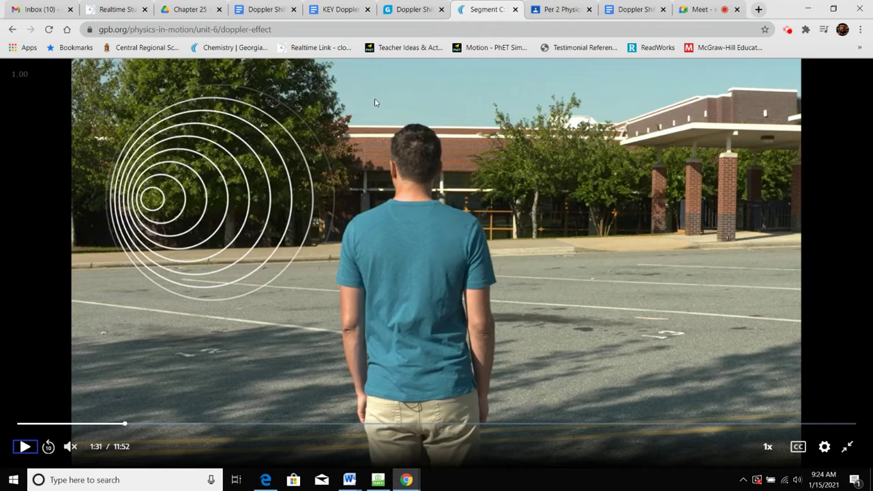
Scroll the worksheet to Activity A's setup and Doppler shift questions, then return to the Gizmo
{"action": "left_click", "coordinate": [415, 6]}
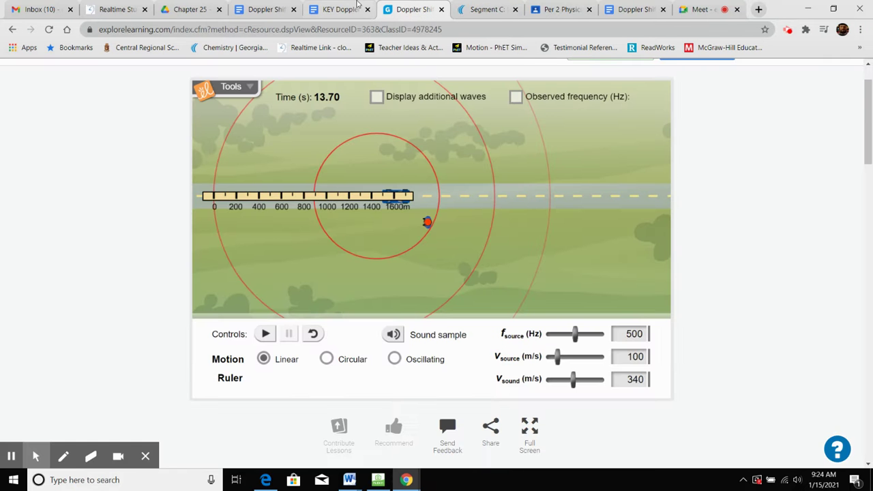
{"action": "left_click", "coordinate": [357, 5]}
{"action": "scroll", "coordinate": [392, 246], "scroll_direction": "down", "scroll_amount": 1}
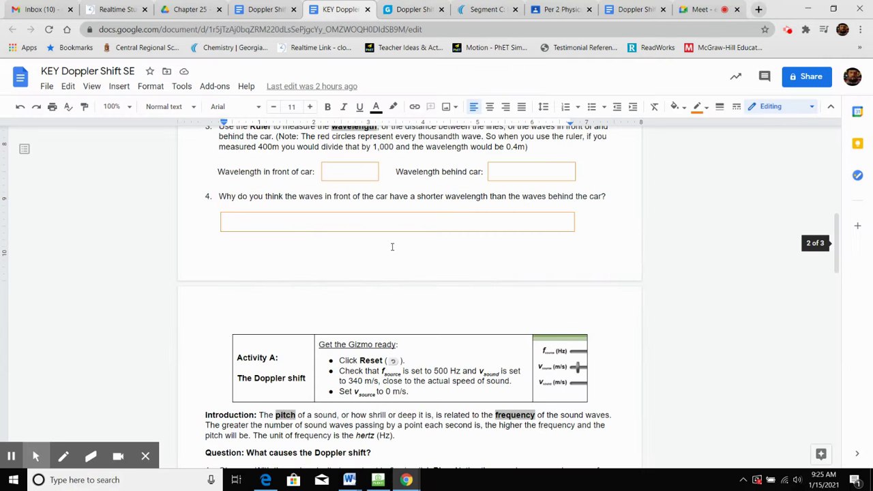
{"action": "scroll", "coordinate": [392, 246], "scroll_direction": "down", "scroll_amount": 2}
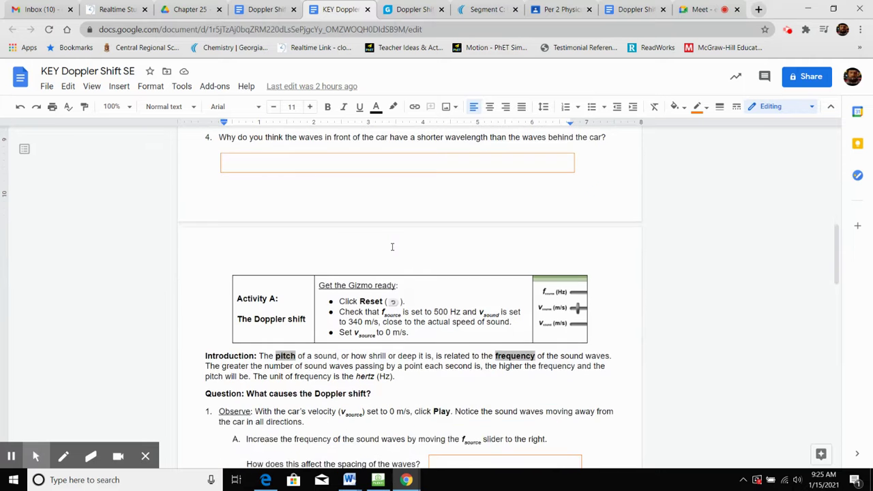
{"action": "scroll", "coordinate": [393, 247], "scroll_direction": "down", "scroll_amount": 1}
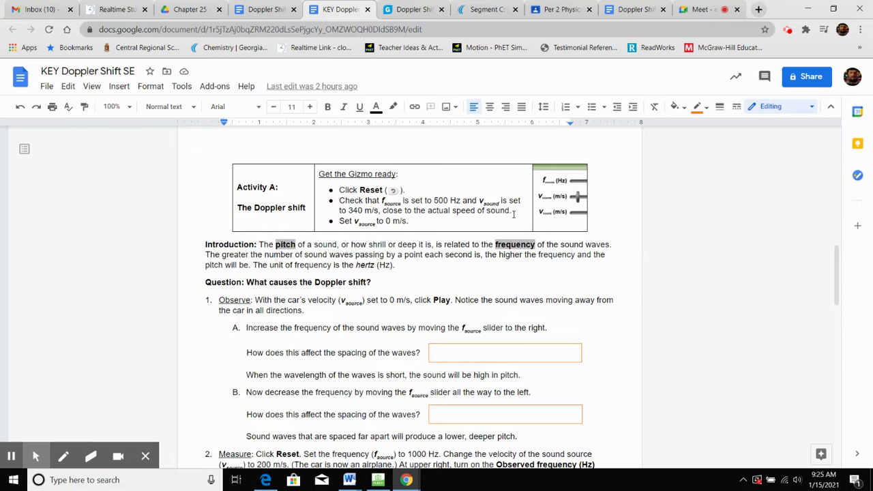
{"action": "left_click", "coordinate": [408, 9]}
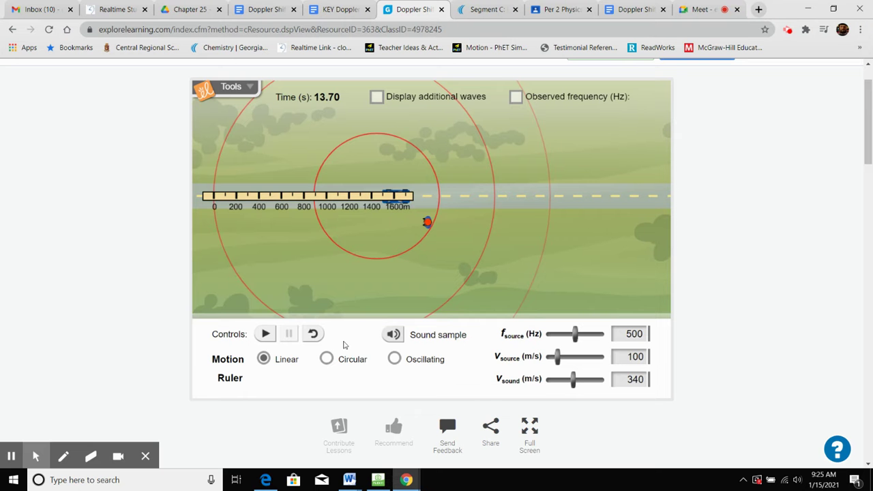
Reset the Gizmo, move the ruler onto the grass, set car velocity to 0 m/s, and reposition car and observer
{"action": "left_click", "coordinate": [314, 334]}
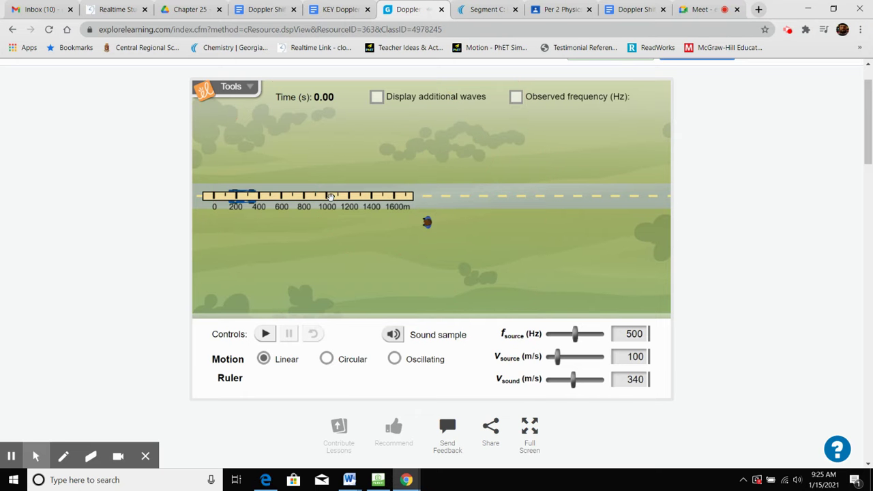
{"action": "left_click_drag", "start_coordinate": [332, 195], "coordinate": [347, 285]}
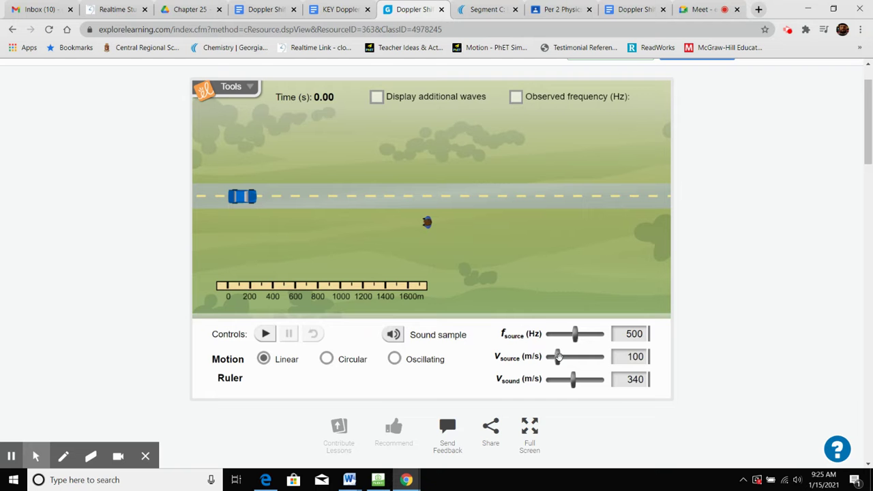
{"action": "left_click_drag", "start_coordinate": [558, 356], "coordinate": [545, 356]}
{"action": "left_click_drag", "start_coordinate": [246, 196], "coordinate": [367, 195]}
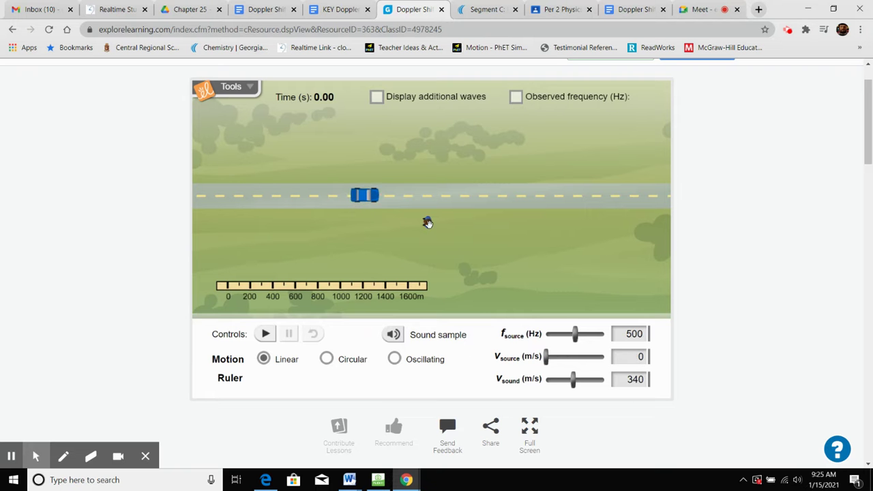
{"action": "left_click_drag", "start_coordinate": [427, 223], "coordinate": [430, 229]}
{"action": "left_click", "coordinate": [346, 7]}
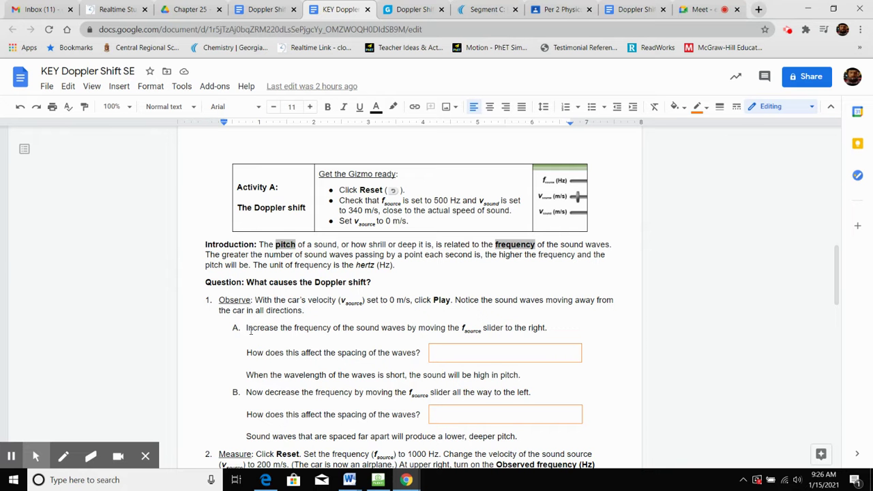
Reset, shift the stationary car right and observer onto the grass, and run the waves to 8.10 s
{"action": "left_click", "coordinate": [409, 10]}
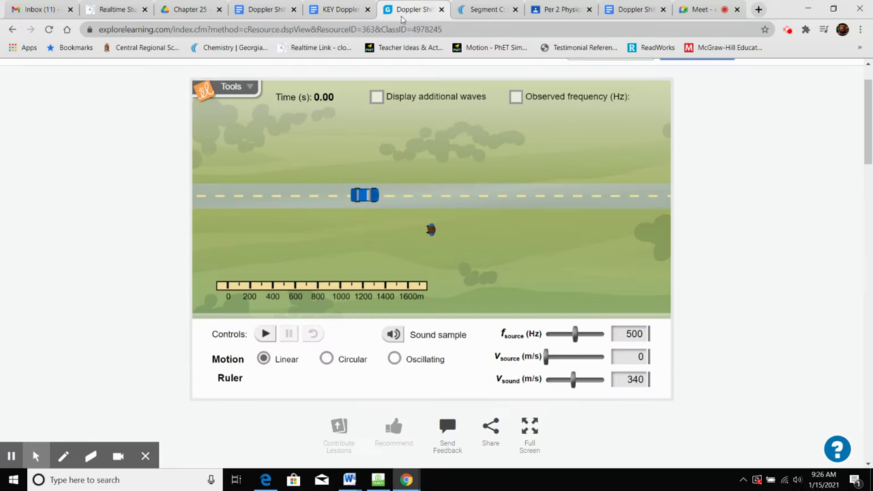
{"action": "left_click", "coordinate": [266, 334]}
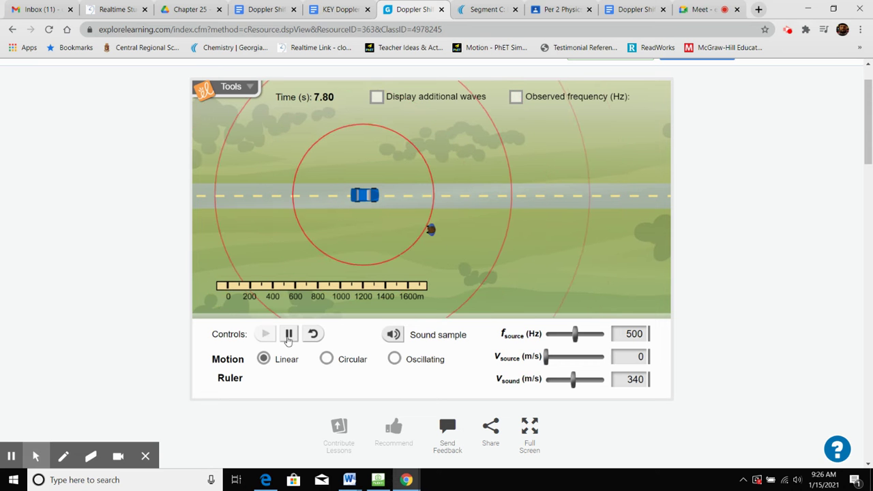
{"action": "left_click", "coordinate": [289, 334]}
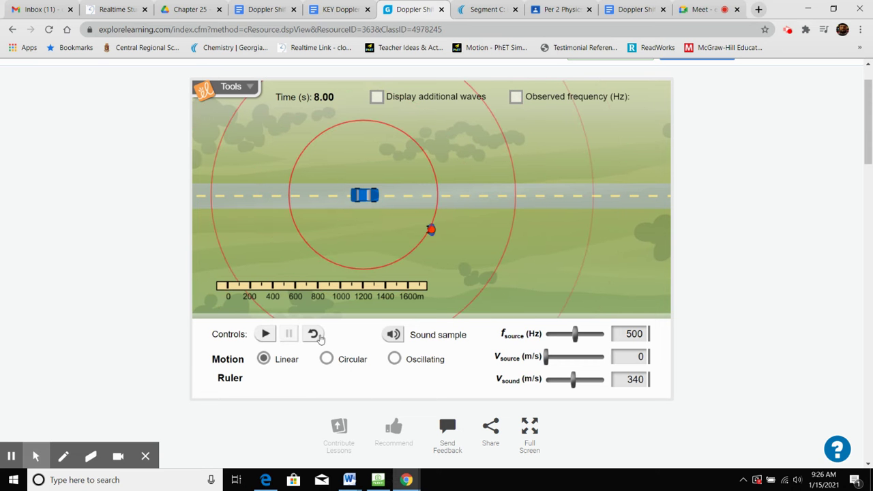
{"action": "left_click", "coordinate": [312, 334]}
{"action": "left_click_drag", "start_coordinate": [371, 196], "coordinate": [427, 199]}
{"action": "mouse_move", "coordinate": [429, 230]}
{"action": "left_mouse_down"}
{"action": "mouse_move", "coordinate": [503, 249]}
{"action": "mouse_move", "coordinate": [478, 254]}
{"action": "left_mouse_up"}
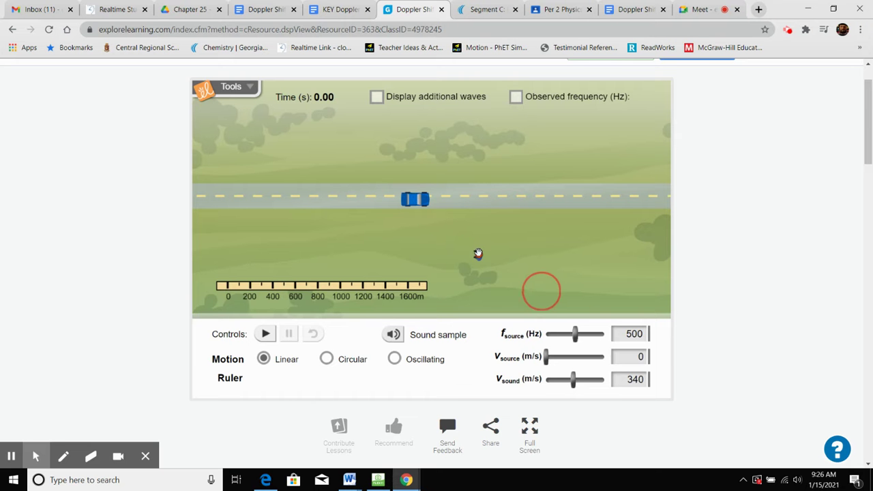
{"action": "left_click", "coordinate": [265, 334]}
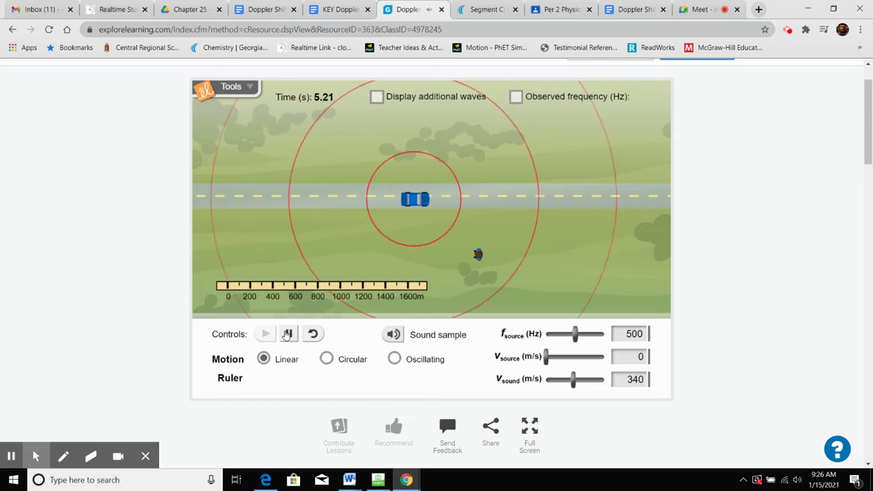
{"action": "left_click", "coordinate": [287, 335]}
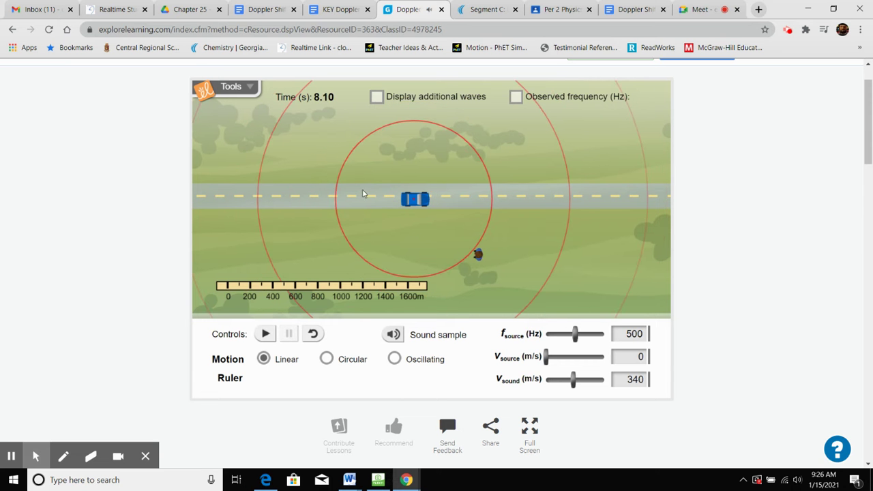
Measure the evenly spaced wave rings with the ruler beside the car, then return it below the road
{"action": "mouse_move", "coordinate": [331, 289]}
{"action": "left_mouse_down"}
{"action": "mouse_move", "coordinate": [355, 199]}
{"action": "mouse_move", "coordinate": [690, 238]}
{"action": "left_mouse_up"}
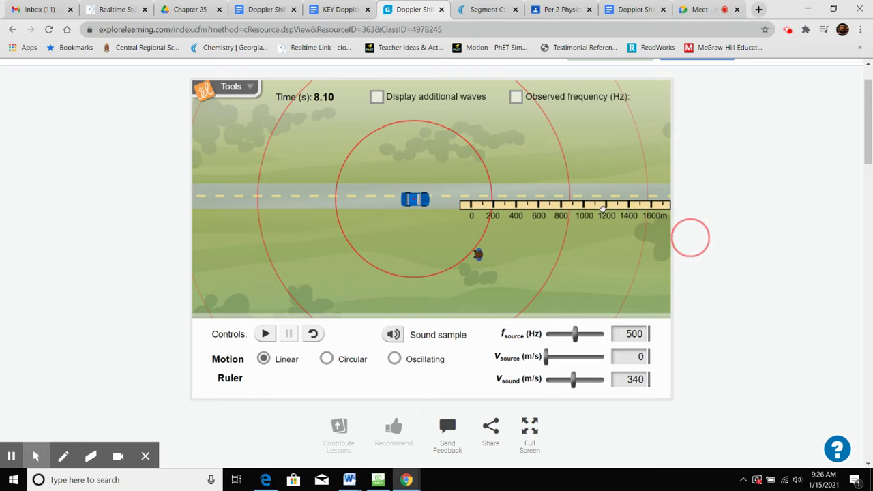
{"action": "left_click_drag", "start_coordinate": [690, 238], "coordinate": [589, 238]}
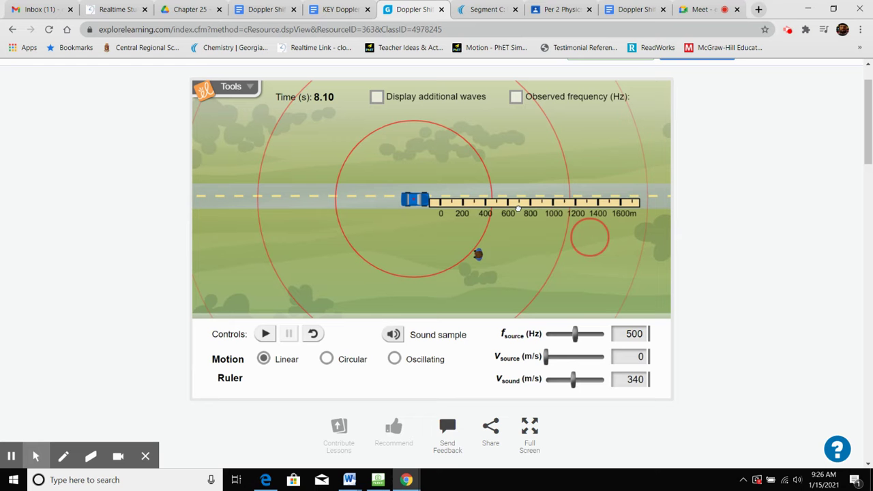
{"action": "left_click_drag", "start_coordinate": [517, 208], "coordinate": [537, 205]}
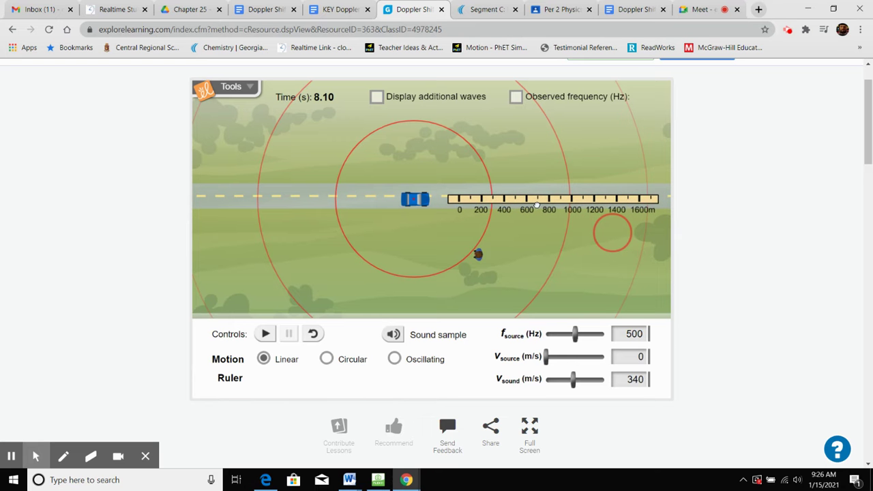
{"action": "left_click_drag", "start_coordinate": [537, 204], "coordinate": [353, 295]}
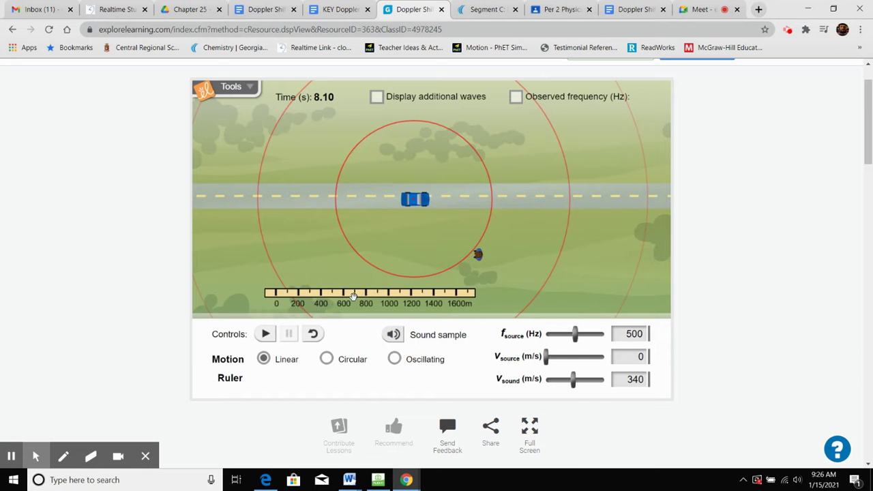
Resume the stationary car and raise its source frequency to 1000 Hz to tighten the waves
{"action": "left_click", "coordinate": [341, 8]}
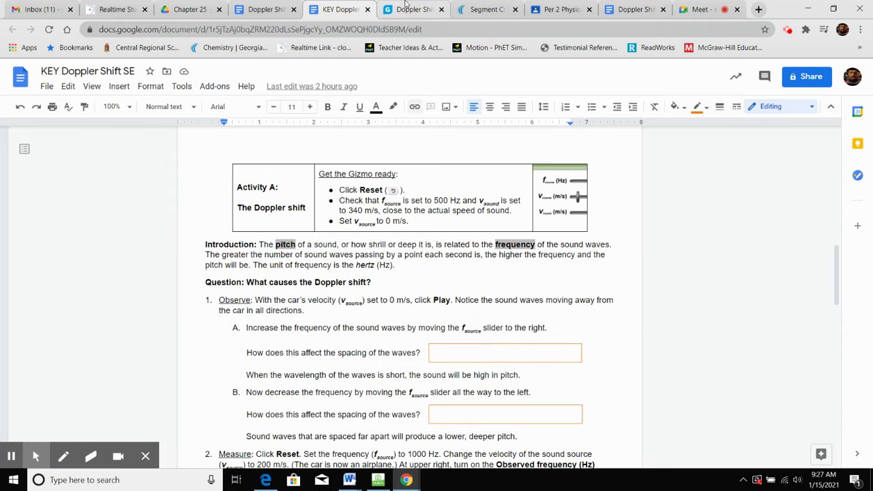
{"action": "left_click", "coordinate": [425, 5]}
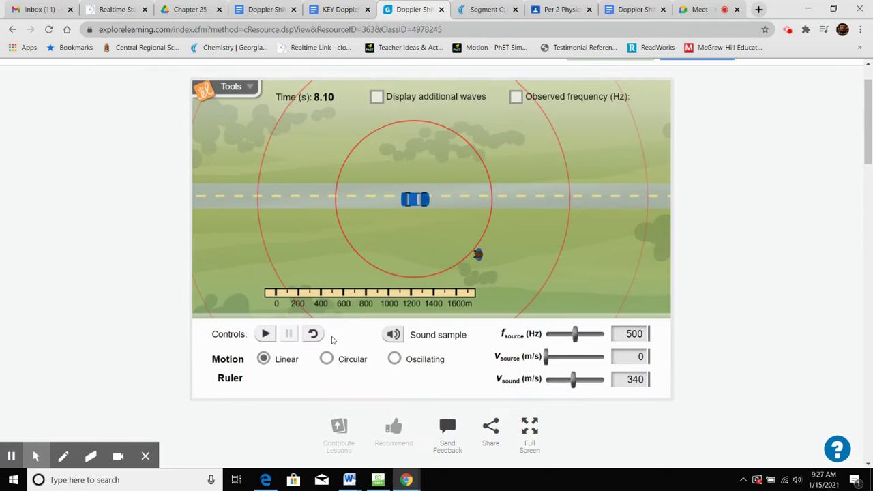
{"action": "left_click", "coordinate": [266, 335]}
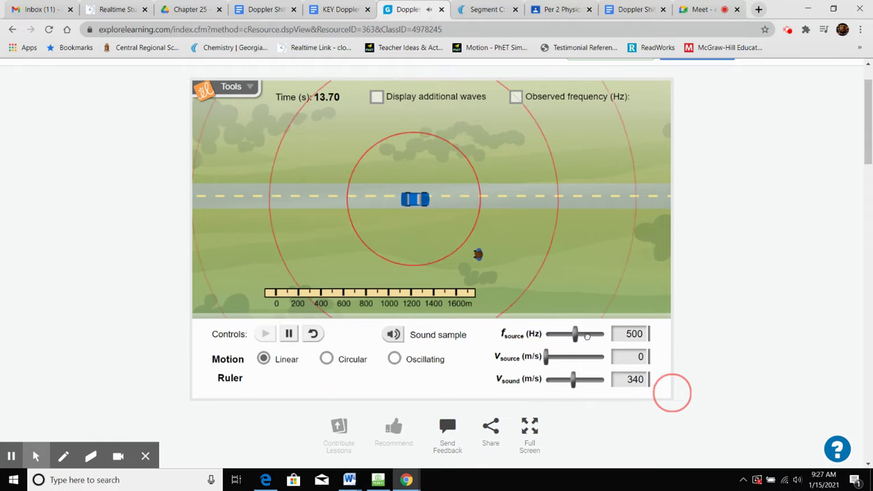
{"action": "left_click_drag", "start_coordinate": [575, 333], "coordinate": [595, 336]}
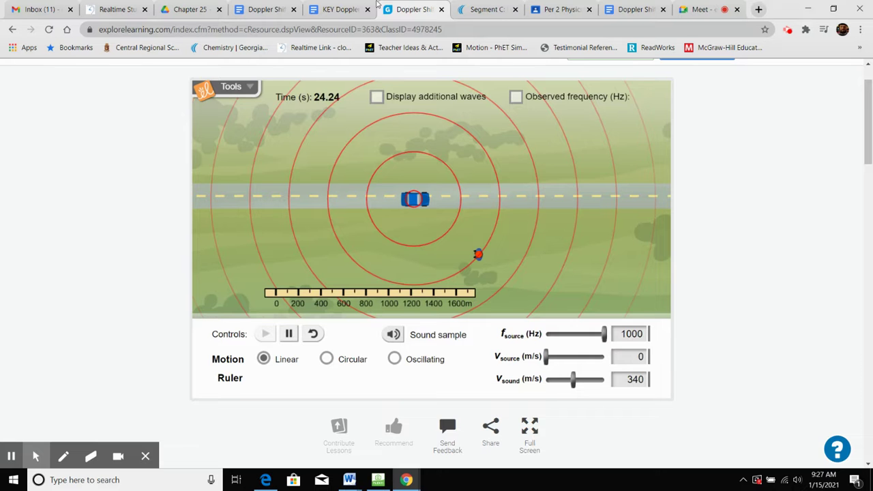
{"action": "left_click", "coordinate": [354, 6]}
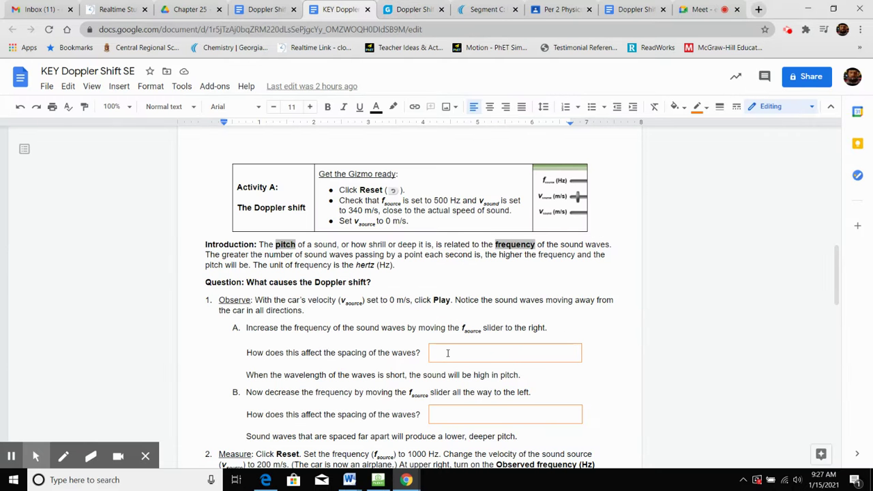
{"action": "left_click", "coordinate": [412, 9]}
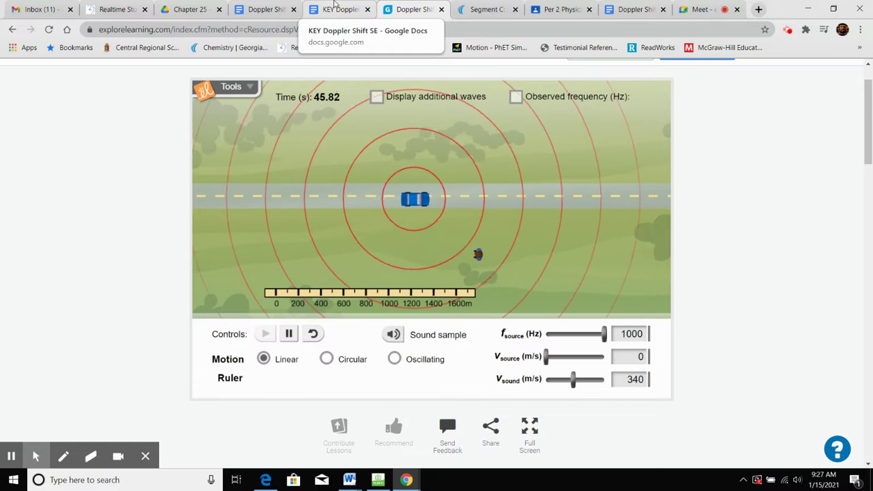
{"action": "left_click", "coordinate": [334, 9]}
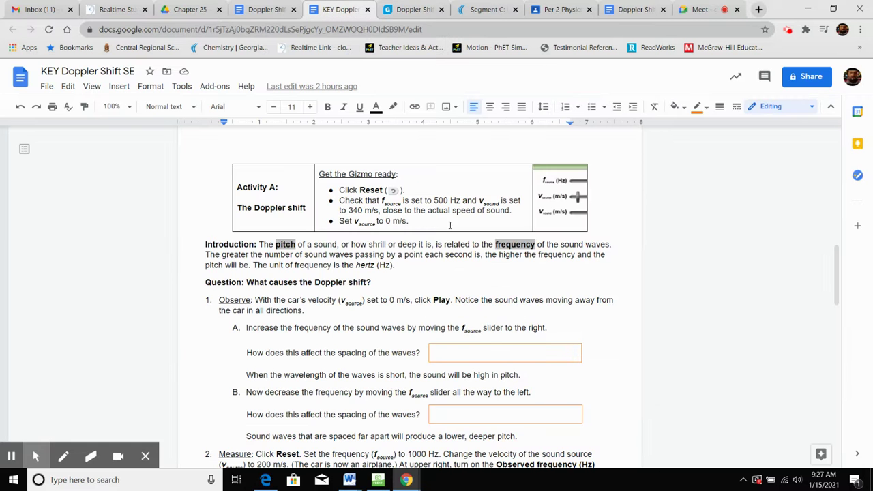
{"action": "scroll", "coordinate": [472, 271], "scroll_direction": "down", "scroll_amount": 1}
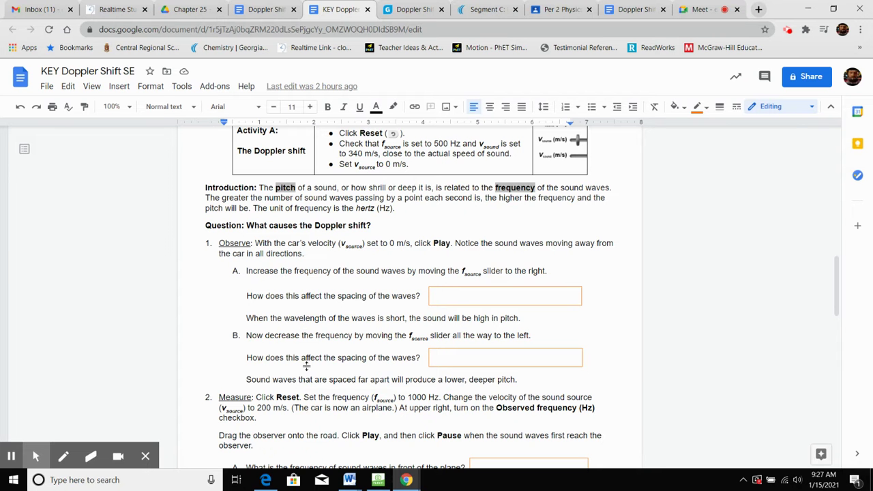
Reset, run at 500 Hz, then drop the source frequency to 300 Hz to spread the waves
{"action": "left_click", "coordinate": [414, 9]}
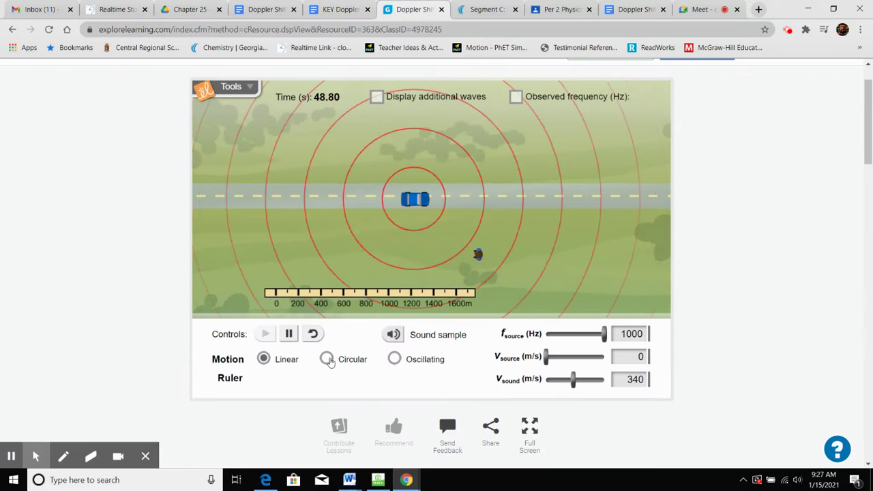
{"action": "left_click", "coordinate": [312, 333]}
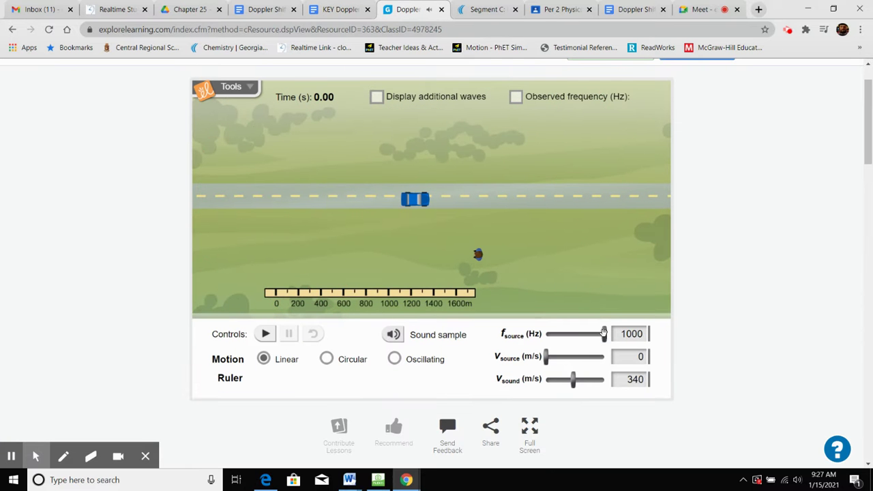
{"action": "left_click_drag", "start_coordinate": [603, 334], "coordinate": [575, 333]}
{"action": "left_click", "coordinate": [266, 333]}
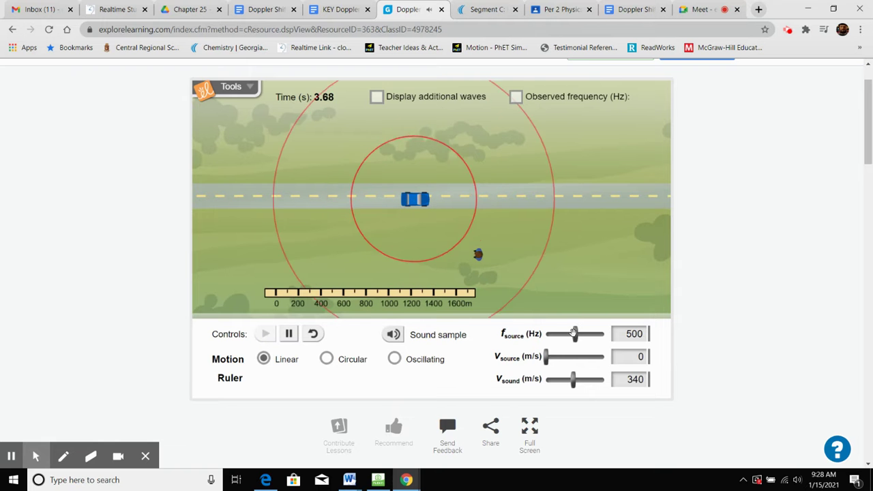
{"action": "left_click_drag", "start_coordinate": [575, 333], "coordinate": [544, 334]}
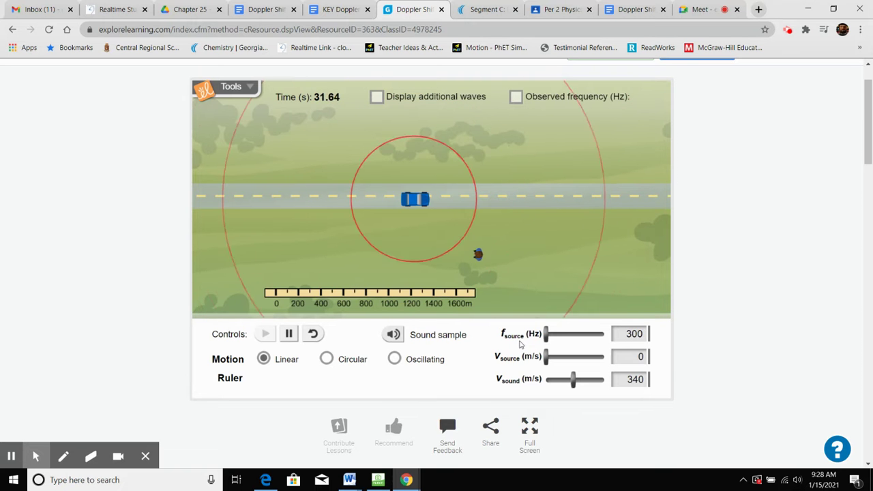
{"action": "left_click", "coordinate": [345, 9]}
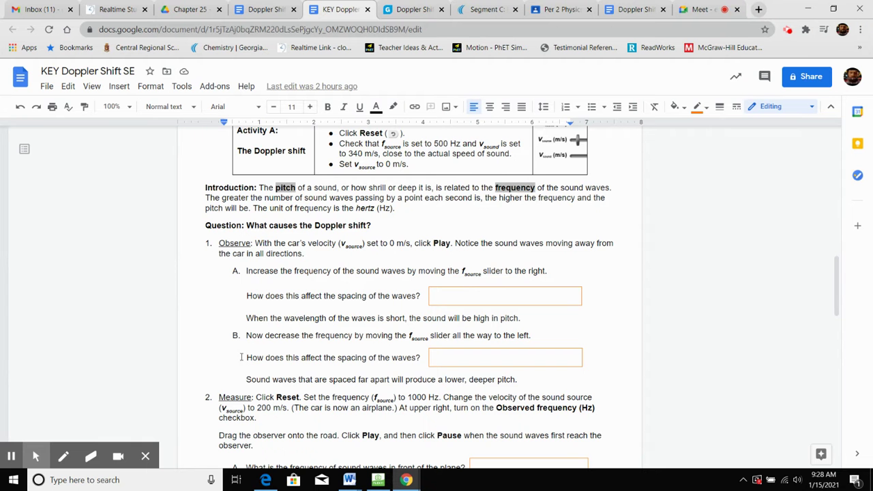
Place the cursor in question B's answer box and read down through Questions 2 and 3
{"action": "left_click", "coordinate": [440, 354]}
{"action": "scroll", "coordinate": [534, 376], "scroll_direction": "down", "scroll_amount": 1}
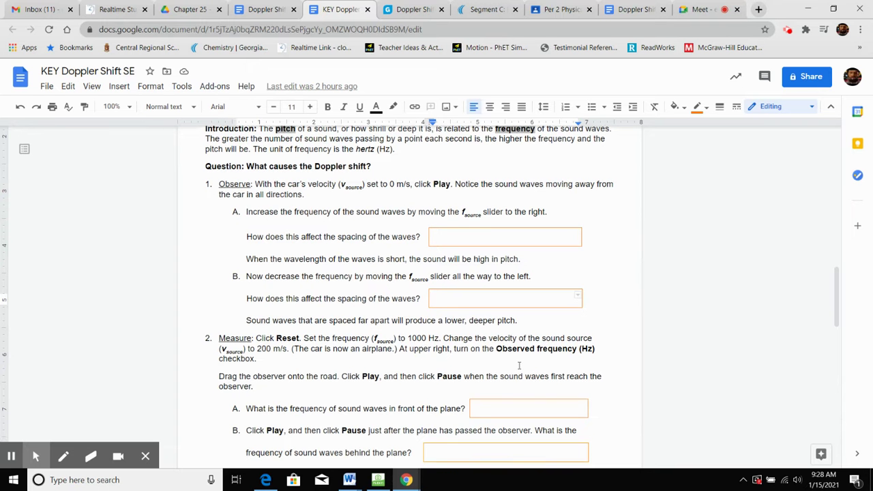
{"action": "scroll", "coordinate": [519, 366], "scroll_direction": "down", "scroll_amount": 1}
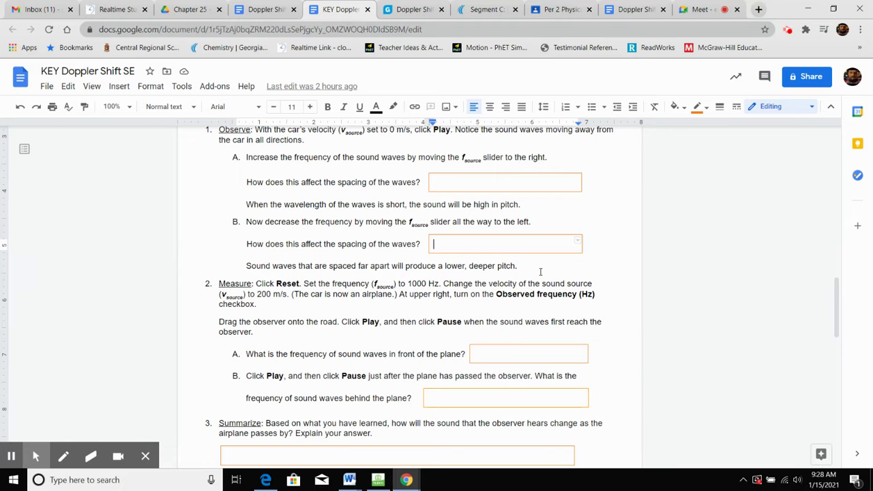
{"action": "key", "text": "ctrl+Tab"}
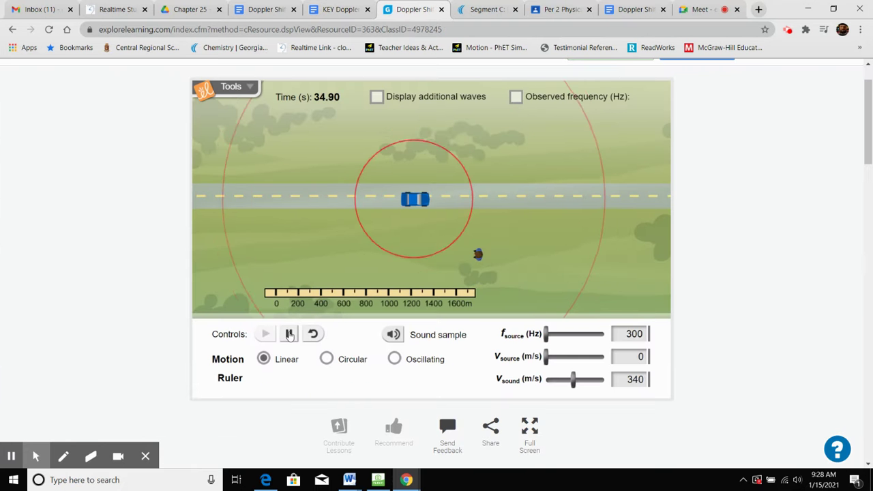
Reset to 0 s and speed the source up to a 200 m/s airplane
{"action": "left_click", "coordinate": [312, 333]}
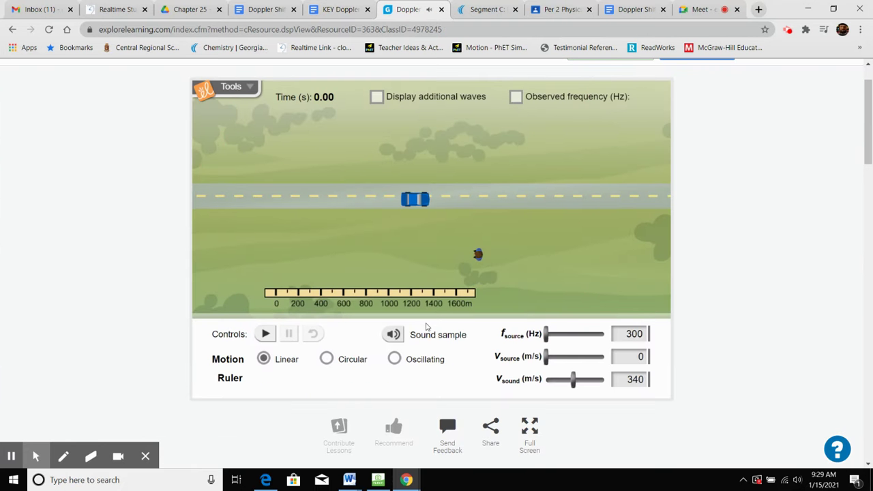
{"action": "left_click_drag", "start_coordinate": [547, 357], "coordinate": [569, 360]}
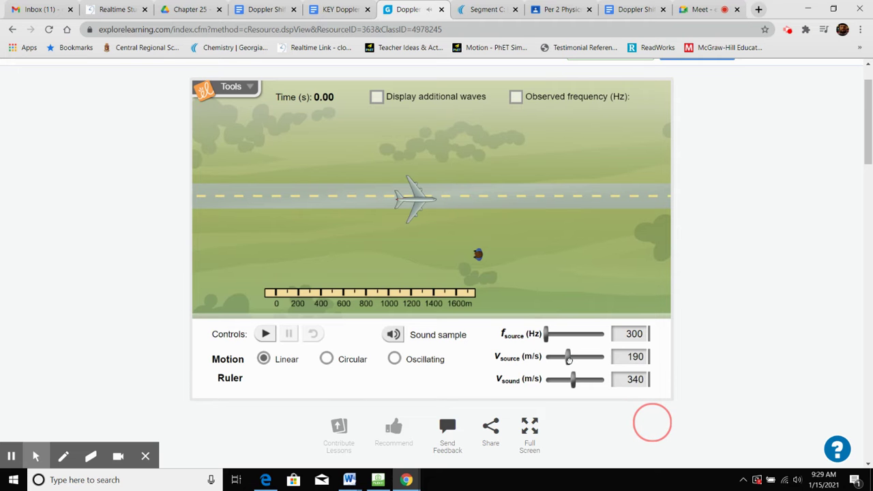
{"action": "left_click_drag", "start_coordinate": [568, 360], "coordinate": [615, 334]}
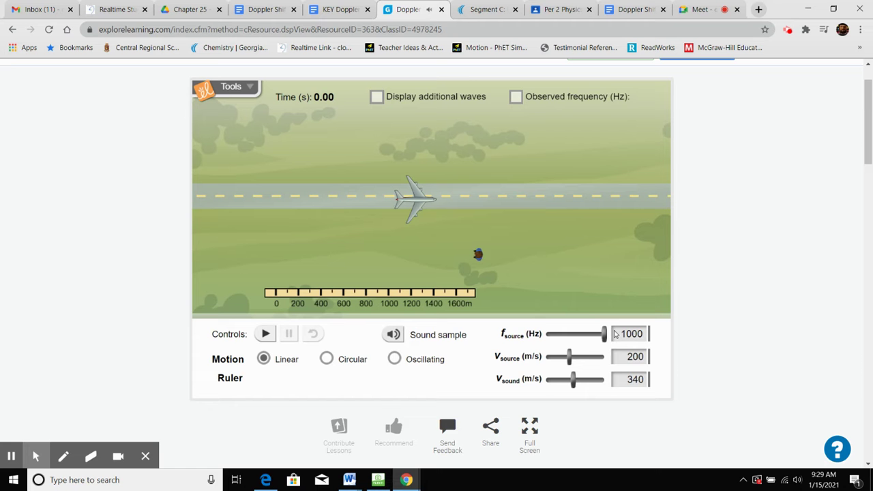
{"action": "left_click", "coordinate": [336, 11]}
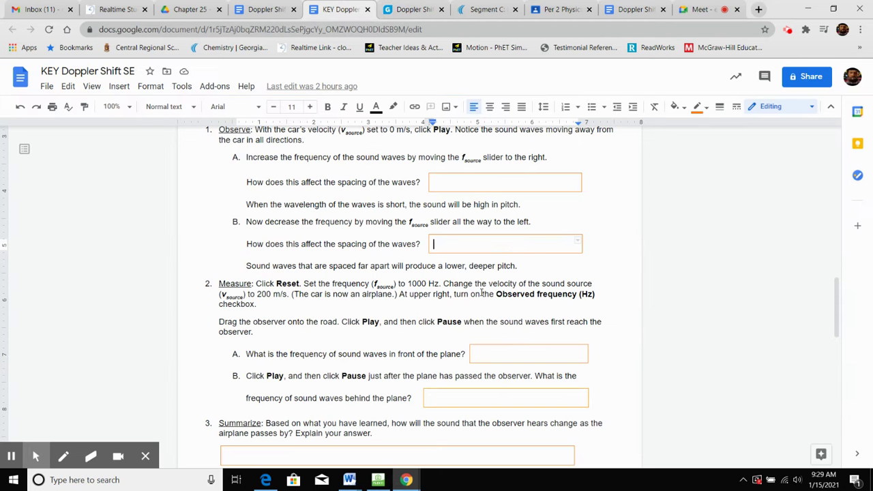
{"action": "left_click", "coordinate": [417, 8]}
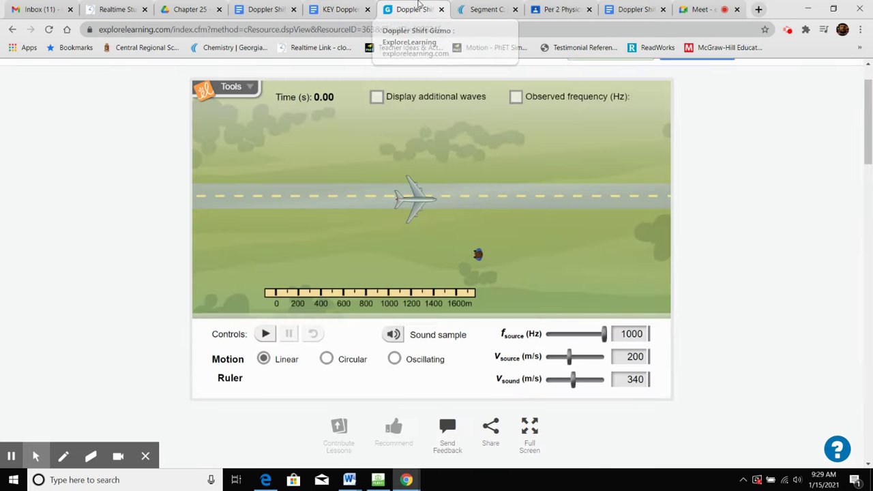
Turn on observed frequency, slide the airplane left, and place the observer on the road
{"action": "left_click", "coordinate": [516, 97]}
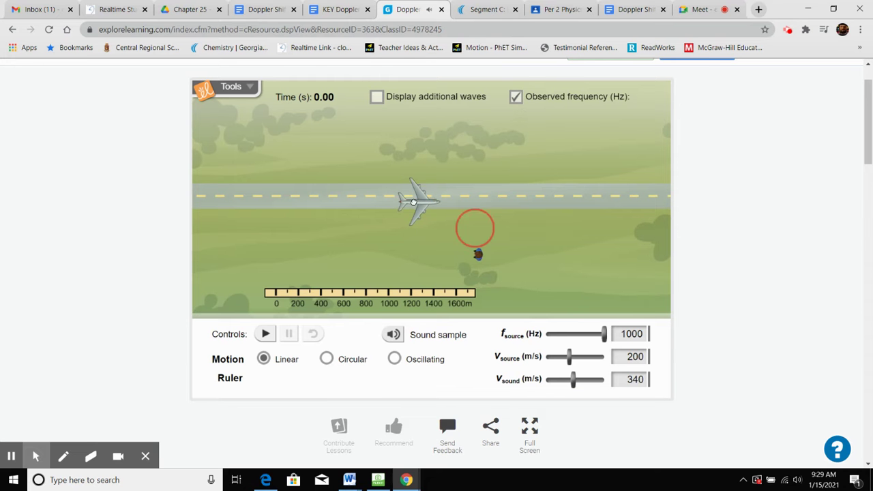
{"action": "left_click_drag", "start_coordinate": [413, 203], "coordinate": [235, 197]}
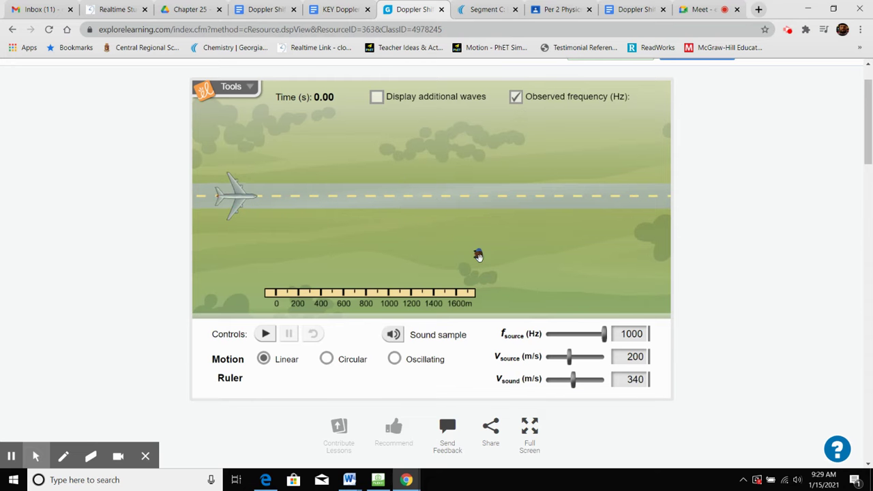
{"action": "left_click_drag", "start_coordinate": [478, 255], "coordinate": [397, 236]}
{"action": "left_click", "coordinate": [339, 9]}
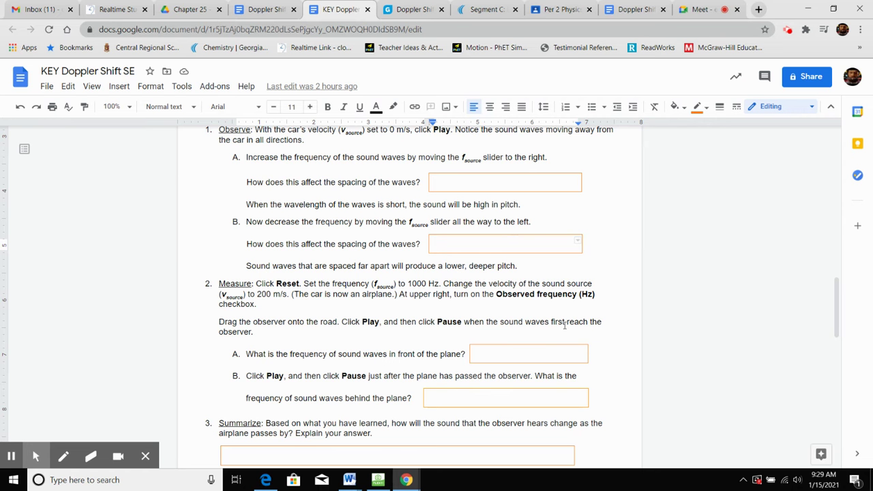
Pause the airplane at 3.90 s as waves reach the observer, reading 2426.1 Hz
{"action": "left_click", "coordinate": [391, 5]}
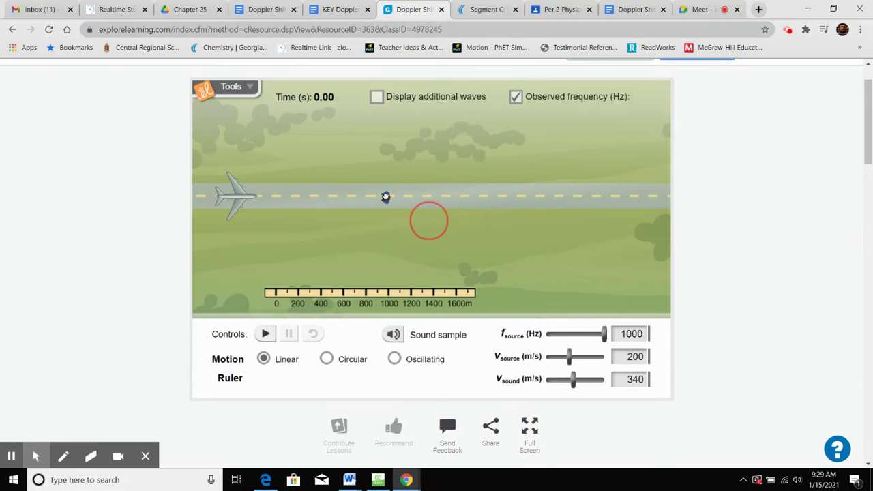
{"action": "left_click", "coordinate": [265, 333]}
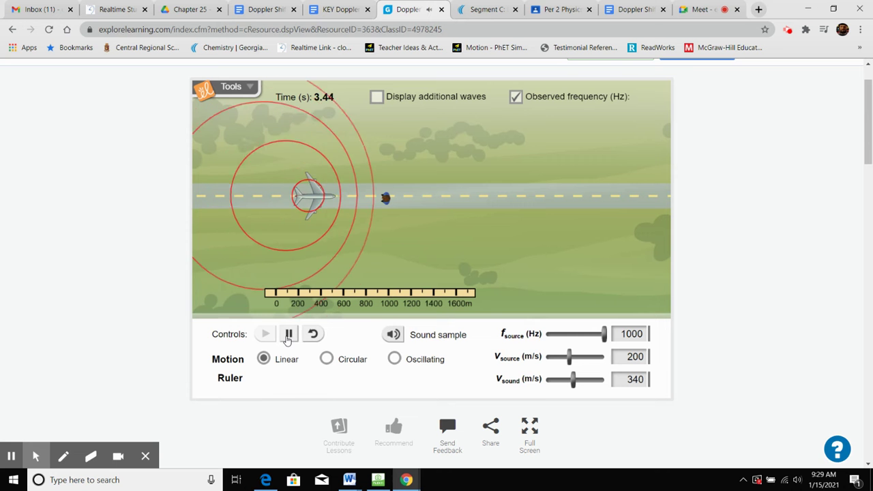
{"action": "left_click", "coordinate": [287, 335]}
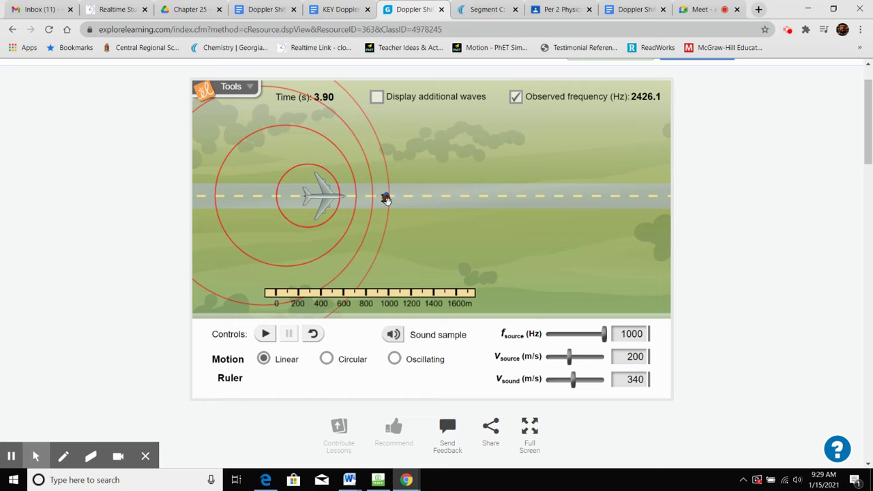
{"action": "left_click_drag", "start_coordinate": [386, 200], "coordinate": [389, 200]}
{"action": "left_click_drag", "start_coordinate": [388, 200], "coordinate": [386, 201]}
{"action": "left_click", "coordinate": [358, 8]}
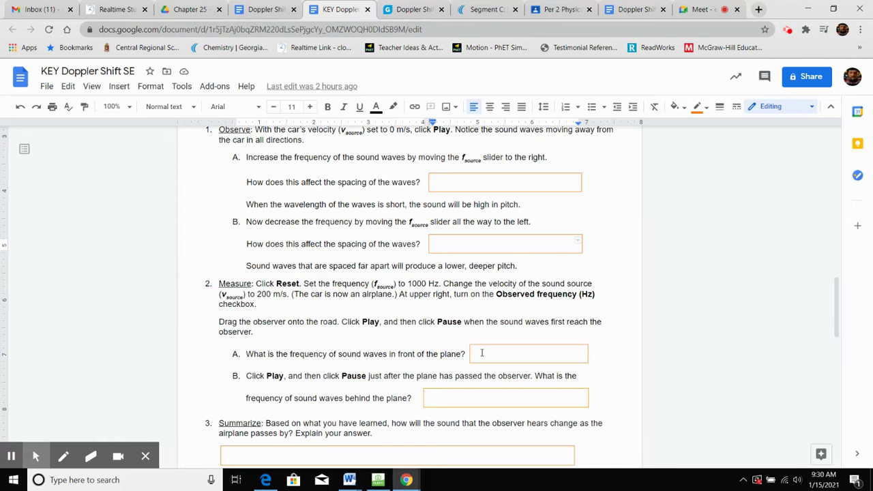
{"action": "left_click", "coordinate": [425, 6]}
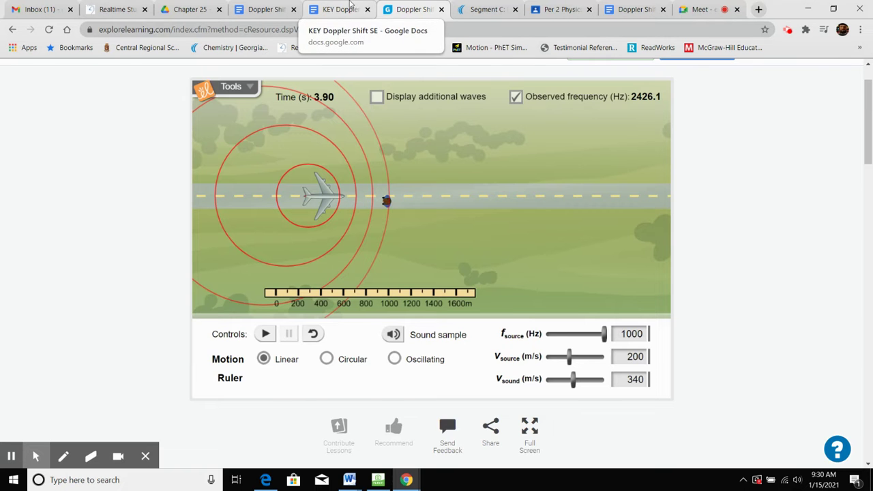
{"action": "left_click", "coordinate": [350, 6]}
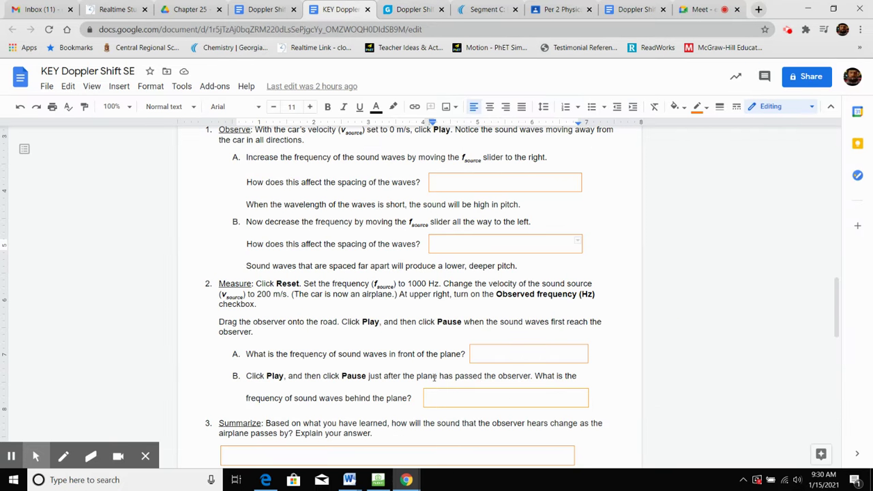
{"action": "left_click", "coordinate": [415, 9]}
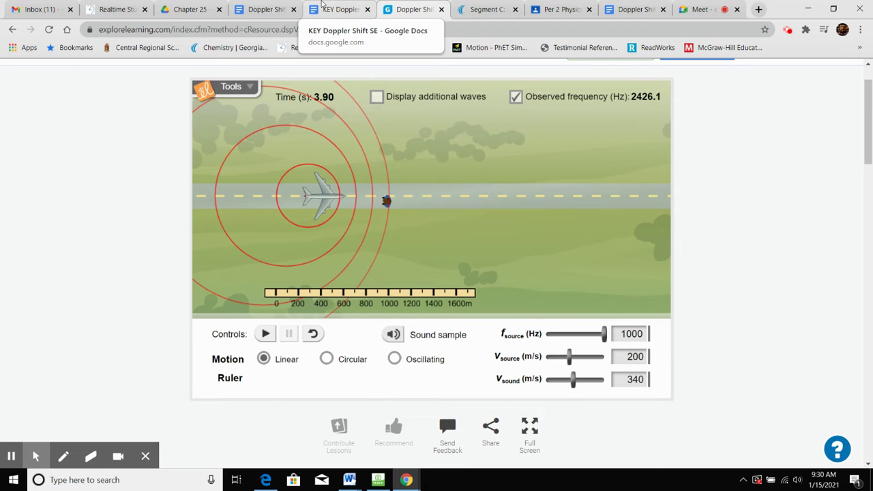
{"action": "left_click", "coordinate": [324, 8]}
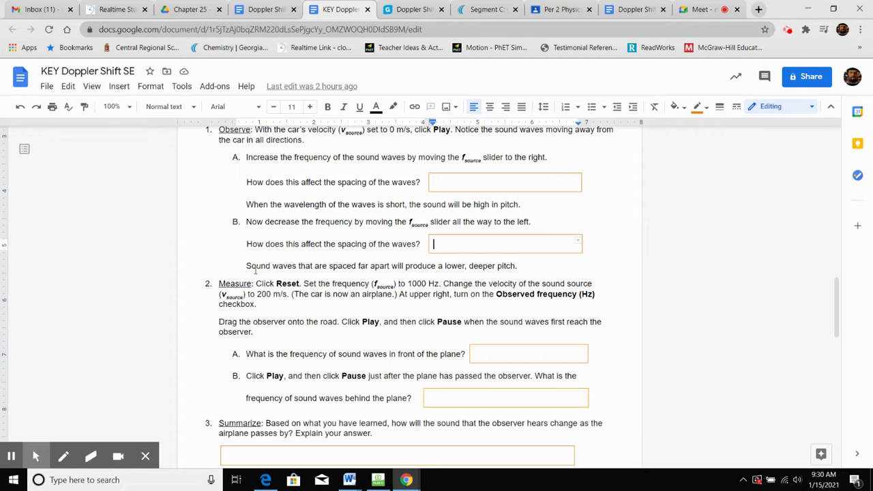
{"action": "scroll", "coordinate": [420, 357], "scroll_direction": "down", "scroll_amount": 3}
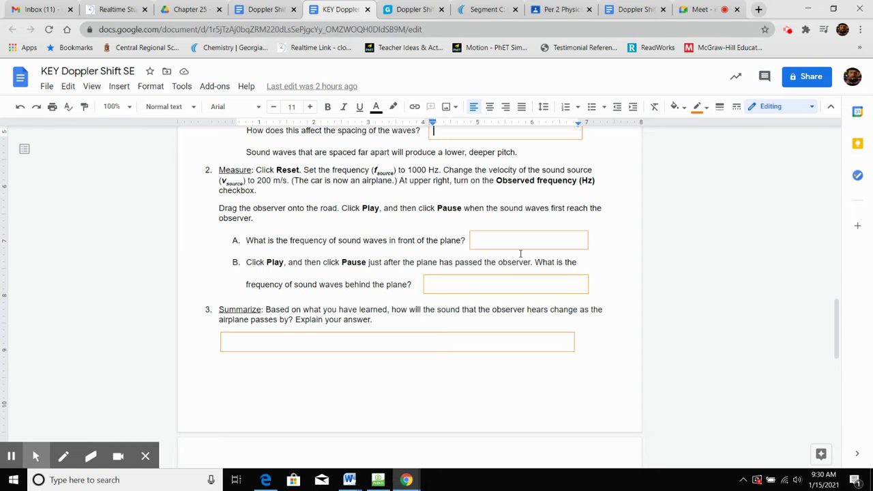
Let the airplane pass the observer and pause at 7.80 s, reading 634.1 Hz
{"action": "left_click", "coordinate": [411, 10]}
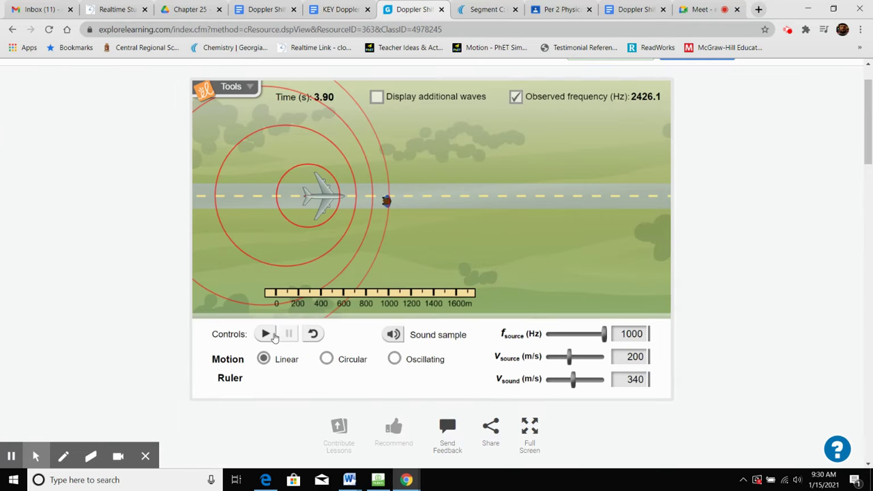
{"action": "left_click", "coordinate": [265, 334]}
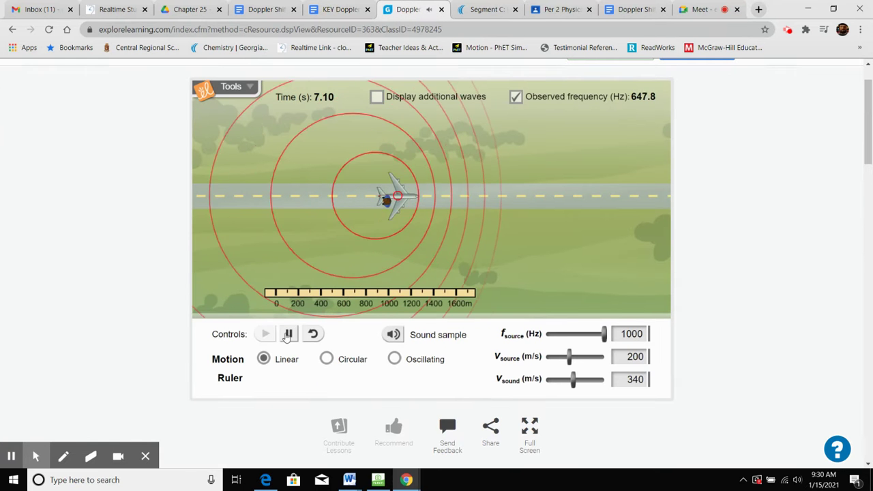
{"action": "left_click", "coordinate": [287, 334]}
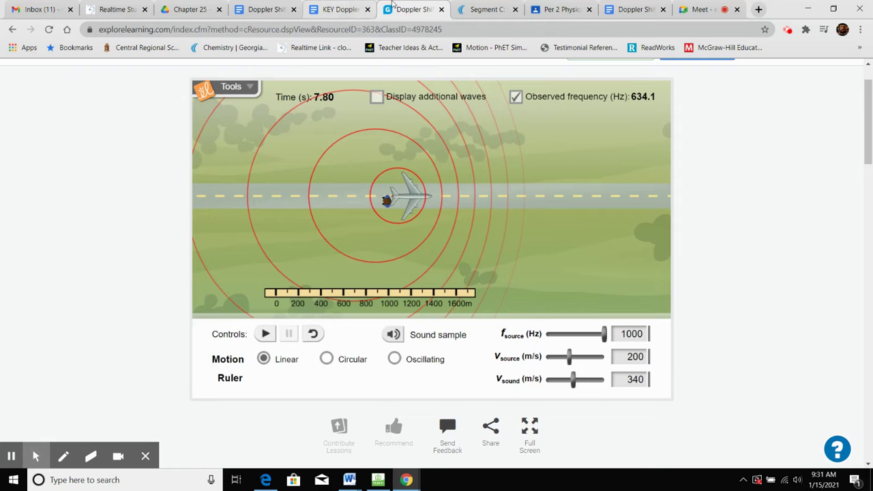
{"action": "left_click", "coordinate": [341, 8]}
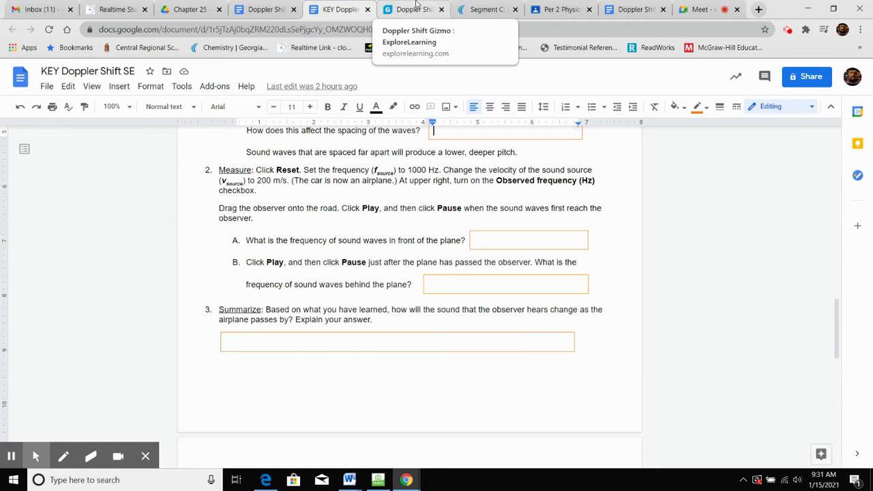
Scroll the worksheet to Activity B, 'Faster than the speed of sound', and its first questions
{"action": "left_click", "coordinate": [413, 9]}
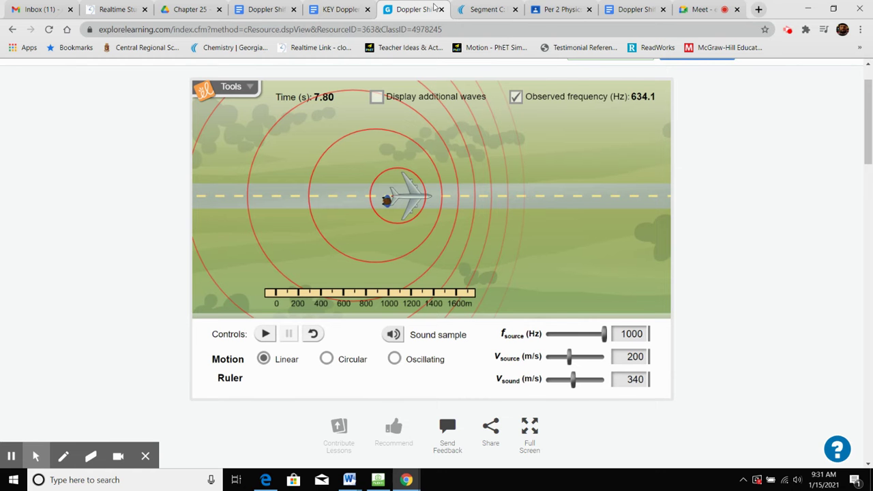
{"action": "left_click", "coordinate": [332, 4]}
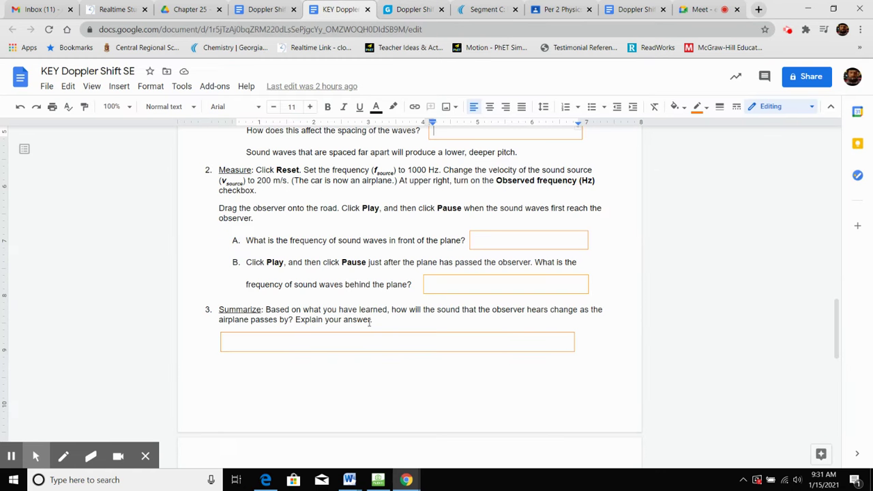
{"action": "scroll", "coordinate": [369, 323], "scroll_direction": "down", "scroll_amount": 1}
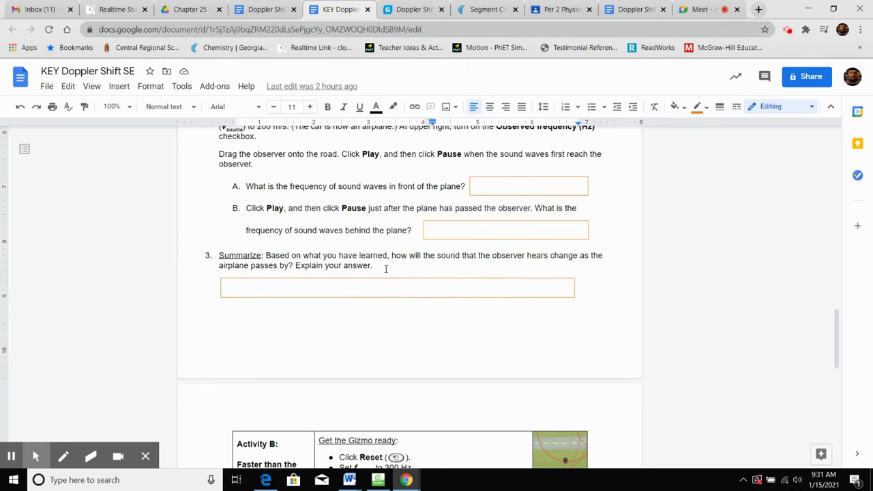
{"action": "scroll", "coordinate": [384, 267], "scroll_direction": "up", "scroll_amount": 2}
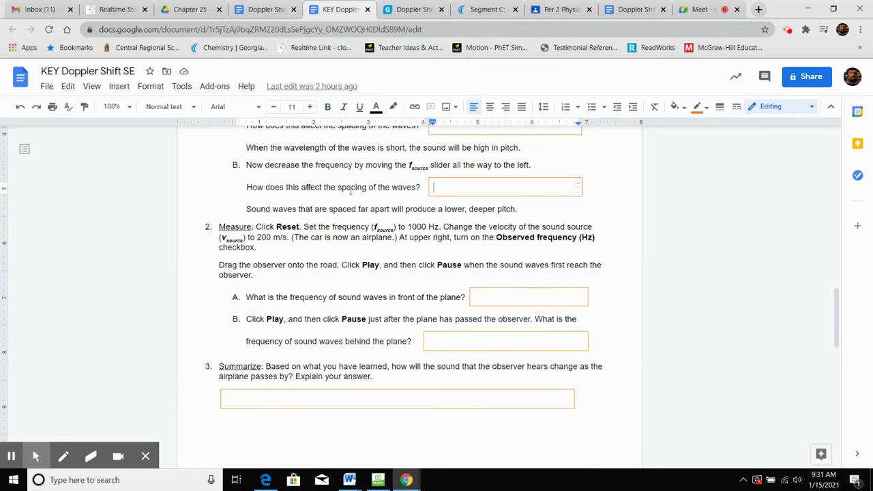
{"action": "scroll", "coordinate": [350, 192], "scroll_direction": "up", "scroll_amount": 1}
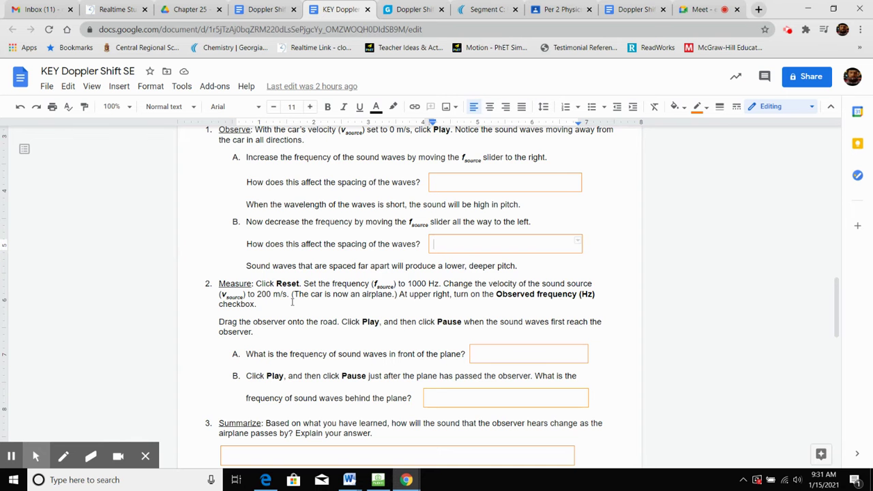
{"action": "scroll", "coordinate": [321, 319], "scroll_direction": "down", "scroll_amount": 2}
{"action": "scroll", "coordinate": [338, 336], "scroll_direction": "down", "scroll_amount": 2}
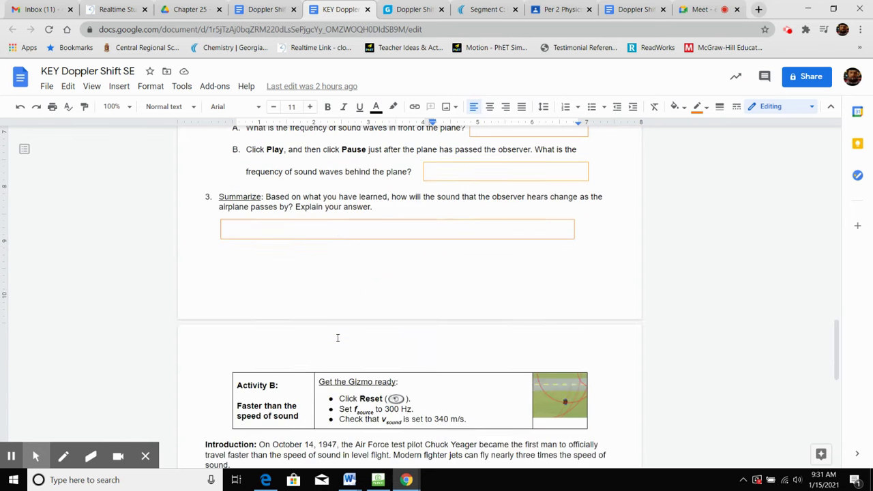
{"action": "scroll", "coordinate": [337, 337], "scroll_direction": "down", "scroll_amount": 3}
{"action": "scroll", "coordinate": [337, 330], "scroll_direction": "down", "scroll_amount": 1}
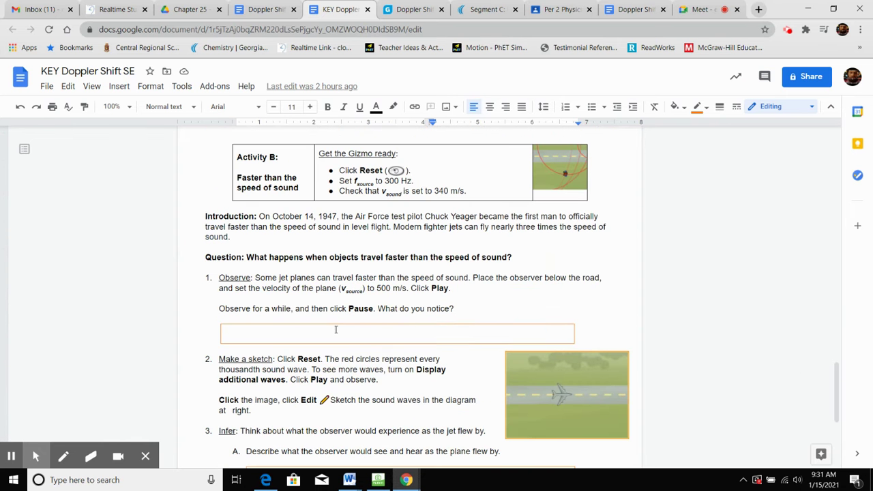
{"action": "scroll", "coordinate": [342, 268], "scroll_direction": "down", "scroll_amount": 1}
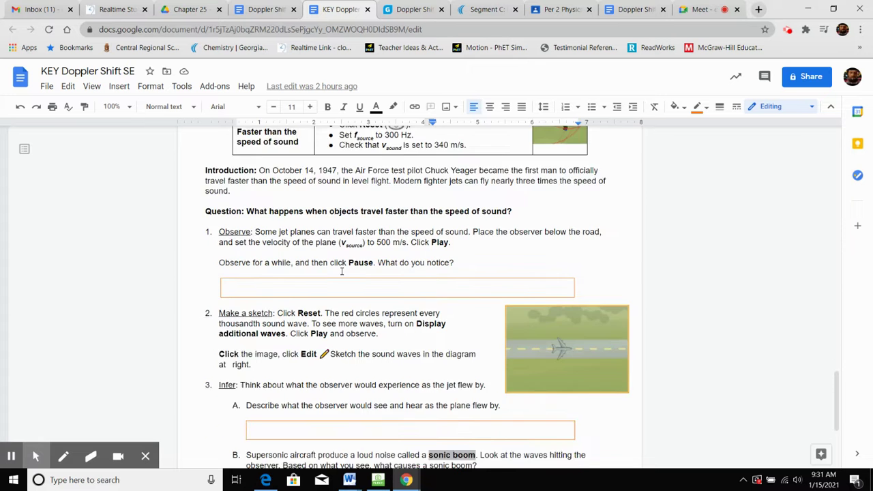
{"action": "scroll", "coordinate": [343, 268], "scroll_direction": "down", "scroll_amount": 1}
{"action": "scroll", "coordinate": [342, 273], "scroll_direction": "up", "scroll_amount": 3}
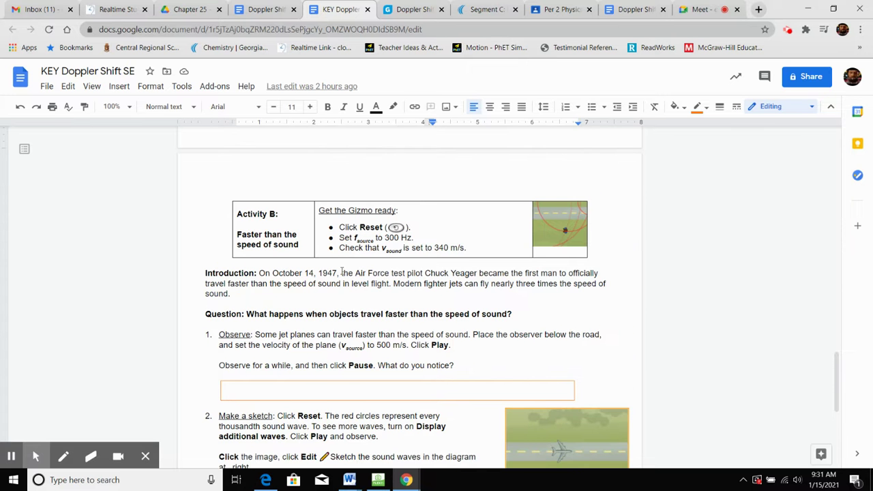
{"action": "scroll", "coordinate": [341, 272], "scroll_direction": "down", "scroll_amount": 1}
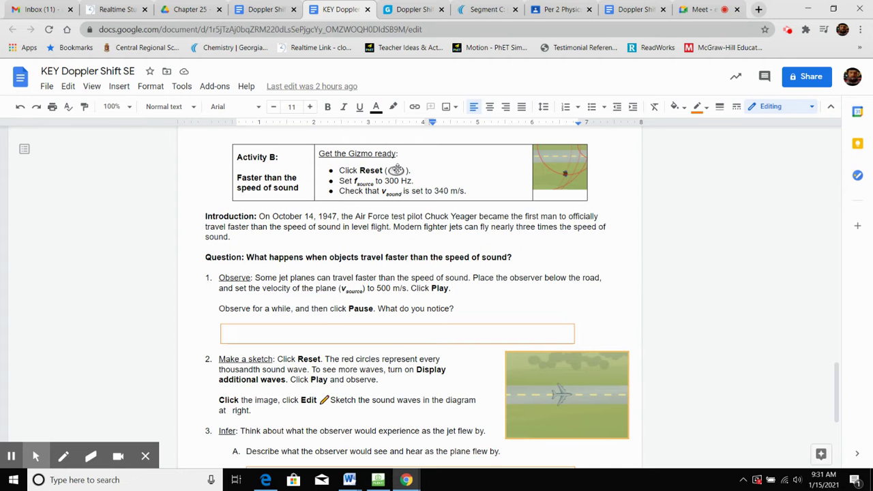
Reset the airplane to 0 s and drag the source frequency down toward 300 Hz
{"action": "left_click", "coordinate": [413, 9]}
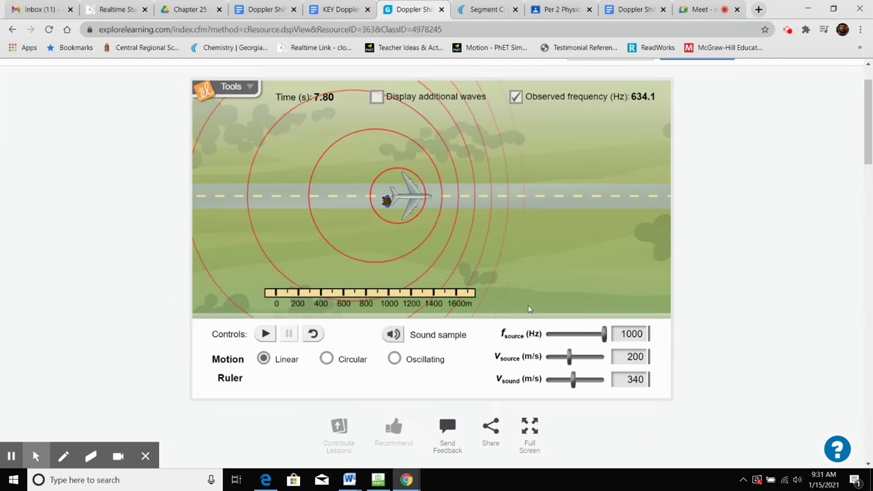
{"action": "left_click", "coordinate": [312, 333]}
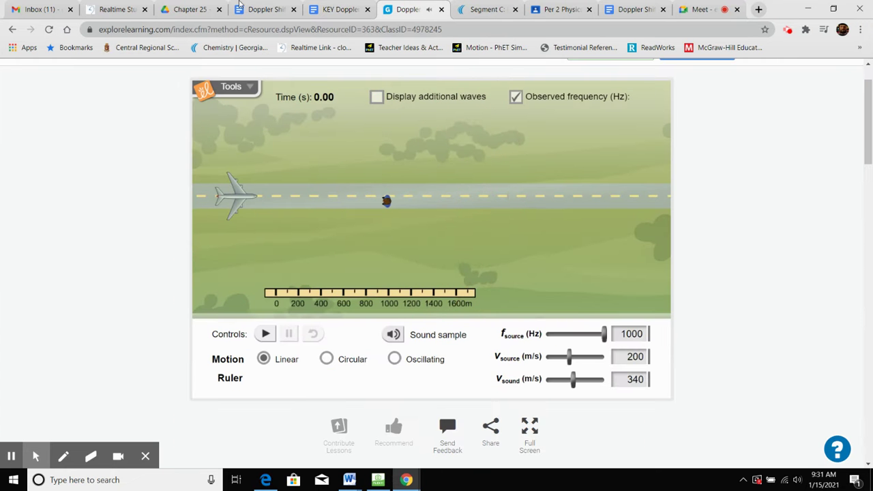
{"action": "left_click", "coordinate": [328, 5]}
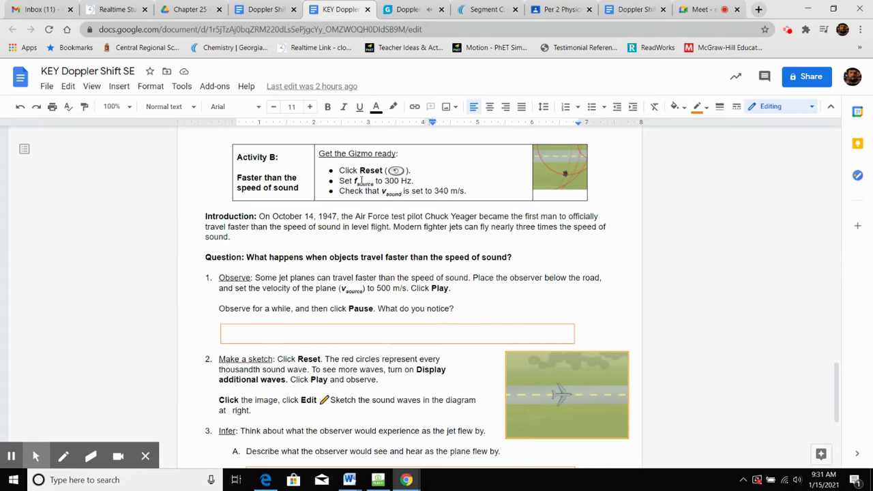
{"action": "left_click", "coordinate": [413, 9]}
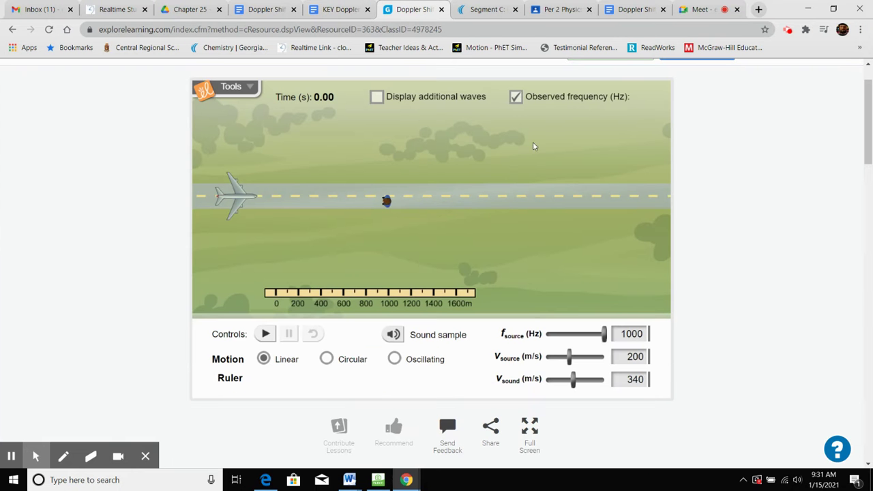
{"action": "left_click_drag", "start_coordinate": [604, 334], "coordinate": [546, 334]}
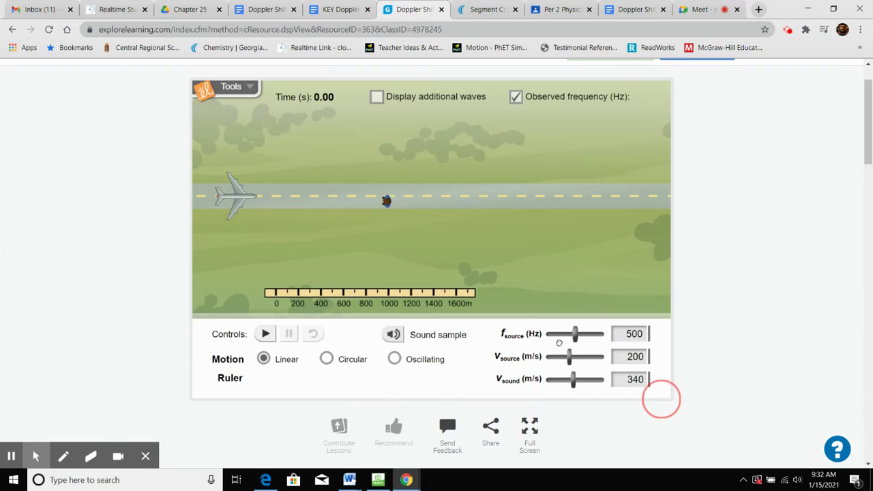
{"action": "left_click", "coordinate": [338, 9]}
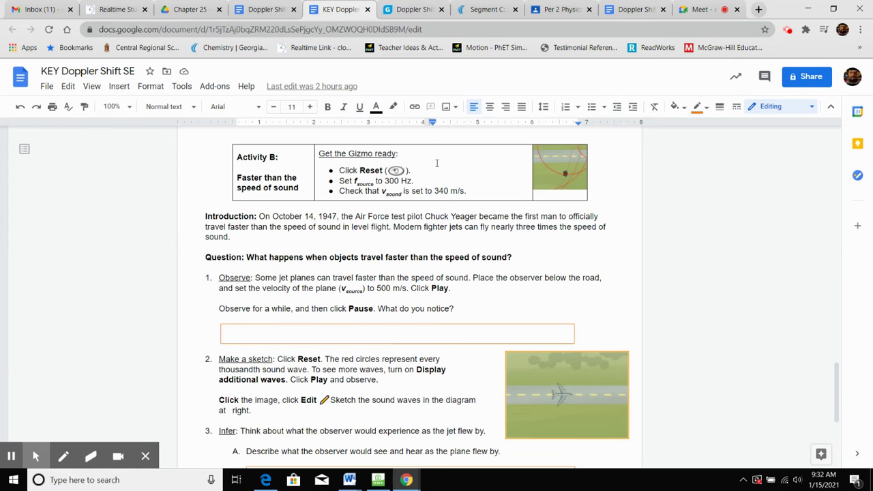
Increase the airplane's speed to 500 m/s at 300 Hz
{"action": "left_click", "coordinate": [412, 10]}
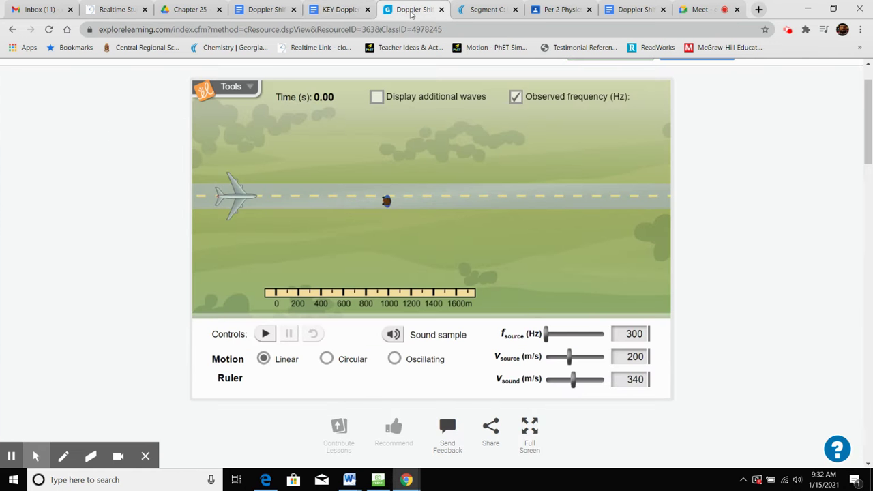
{"action": "left_click", "coordinate": [347, 6]}
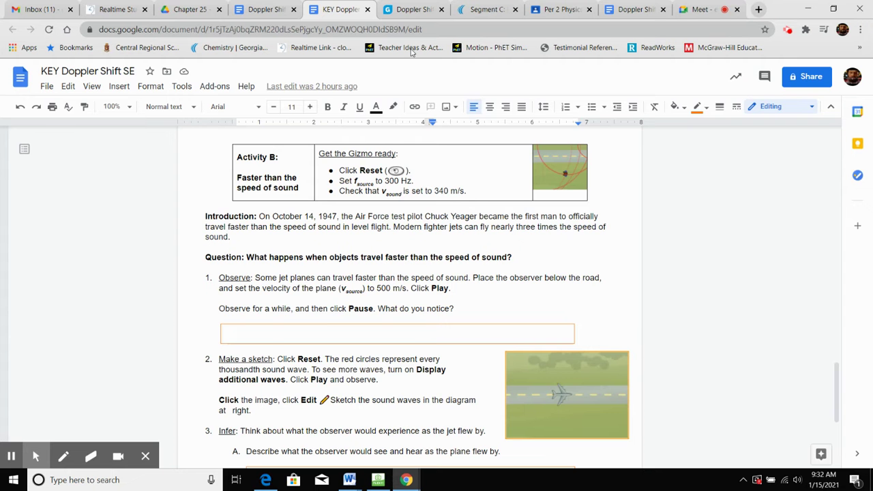
{"action": "left_click", "coordinate": [410, 10]}
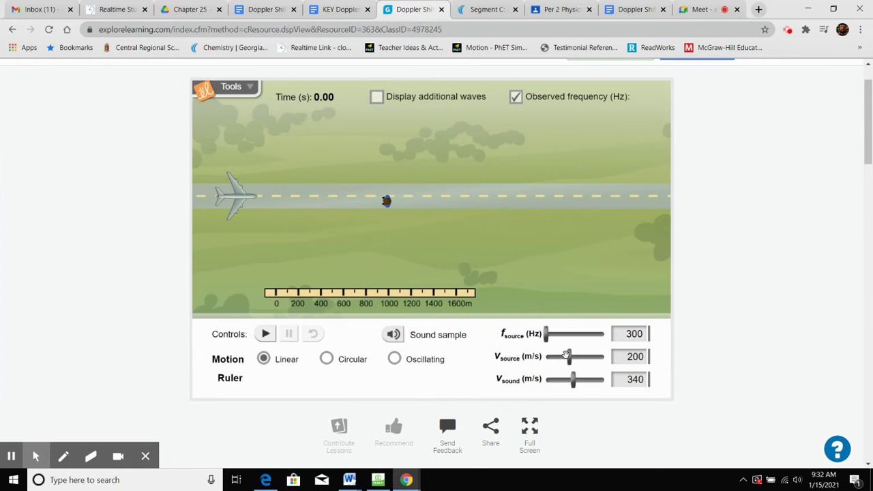
{"action": "left_click_drag", "start_coordinate": [568, 358], "coordinate": [620, 368]}
{"action": "left_click", "coordinate": [310, 9]}
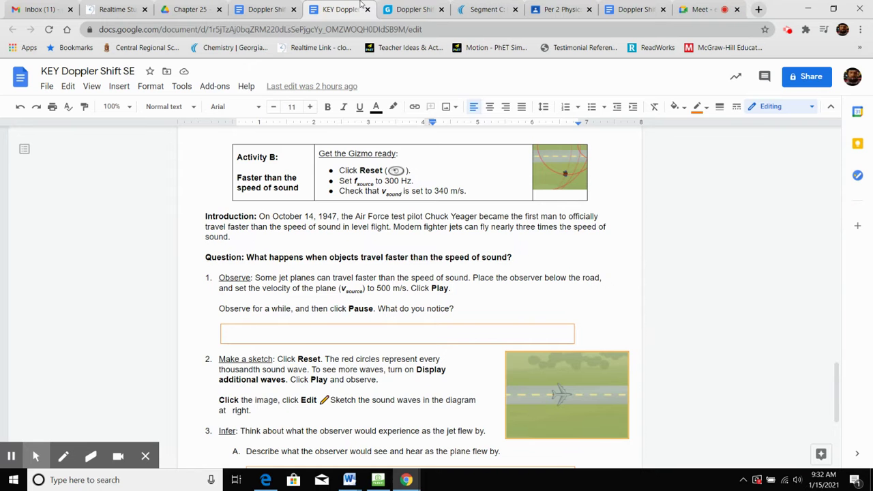
Fly the 500 m/s airplane past the observer, then pause it at 121.5 Hz
{"action": "left_click", "coordinate": [404, 9]}
{"action": "left_click", "coordinate": [266, 333]}
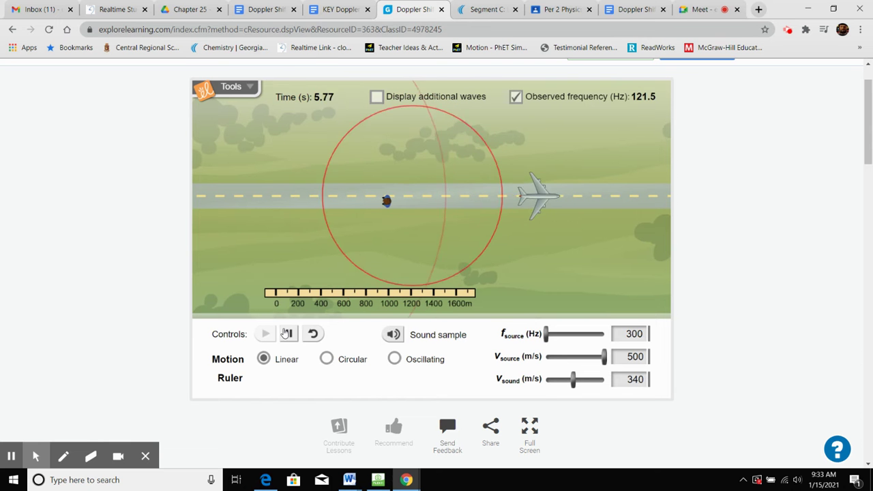
{"action": "left_click", "coordinate": [287, 333]}
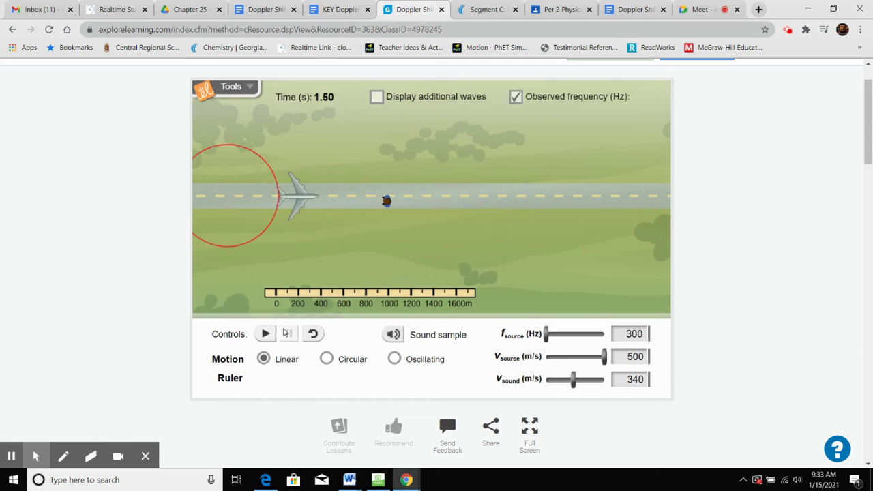
Reset the Gizmo to time zero, then scroll the worksheet to the runway sketch image and questions 3A–3C
{"action": "left_click", "coordinate": [311, 332]}
{"action": "left_click", "coordinate": [331, 10]}
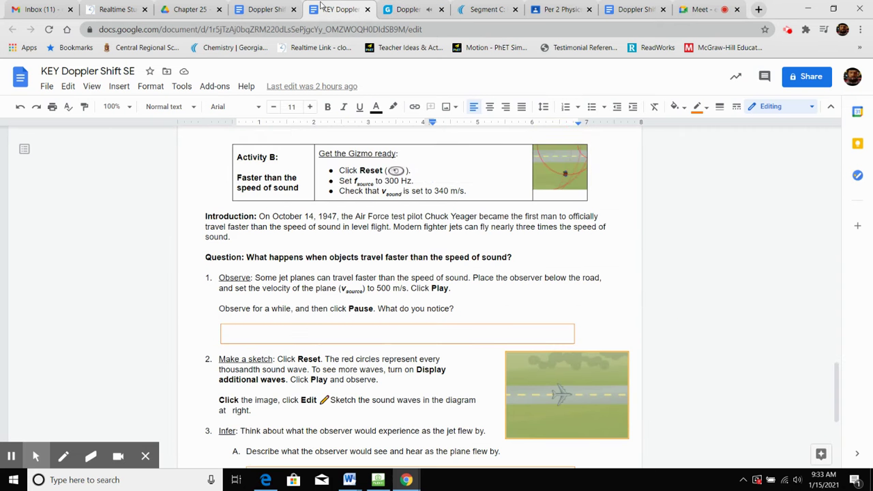
{"action": "scroll", "coordinate": [315, 312], "scroll_direction": "down", "scroll_amount": 1}
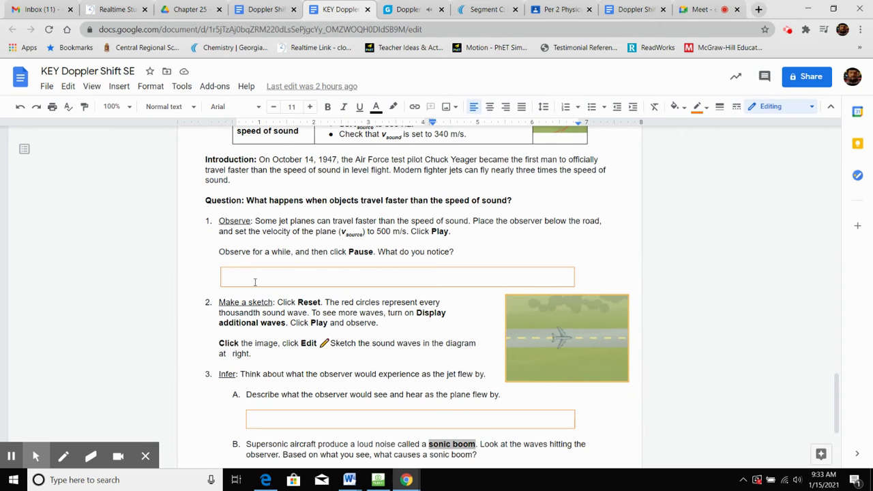
{"action": "scroll", "coordinate": [255, 282], "scroll_direction": "down", "scroll_amount": 1}
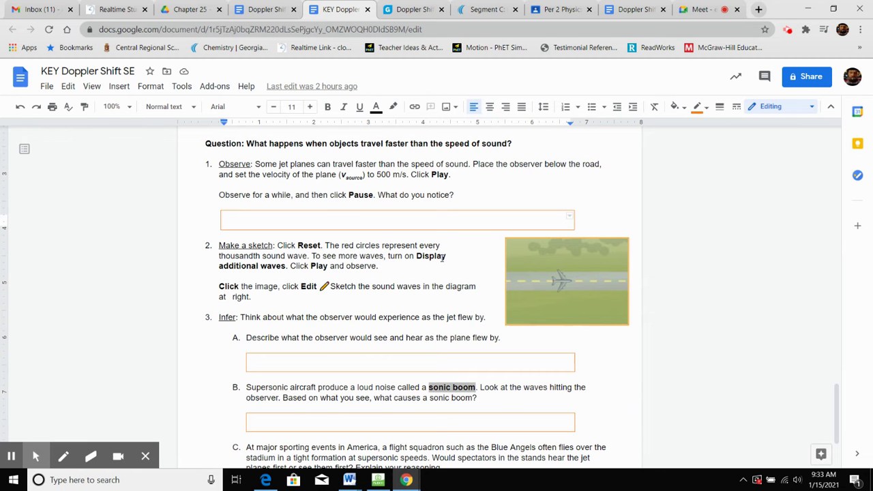
{"action": "scroll", "coordinate": [442, 257], "scroll_direction": "down", "scroll_amount": 1}
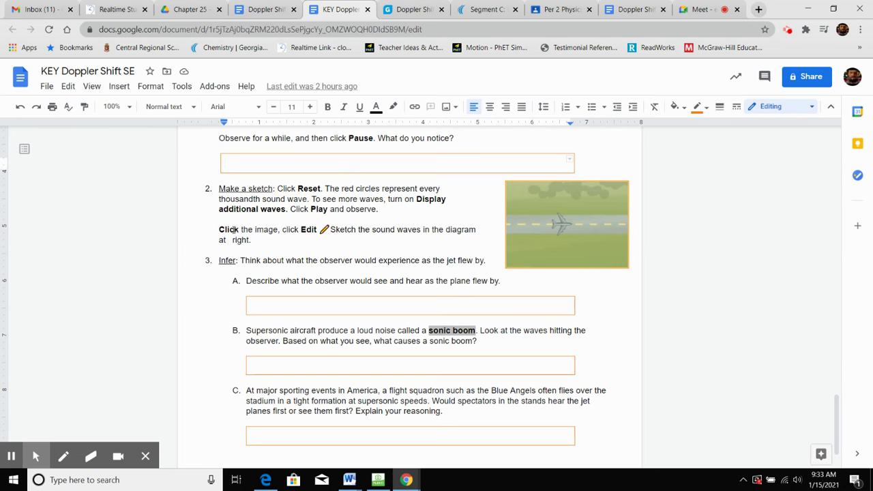
{"action": "left_click", "coordinate": [537, 220]}
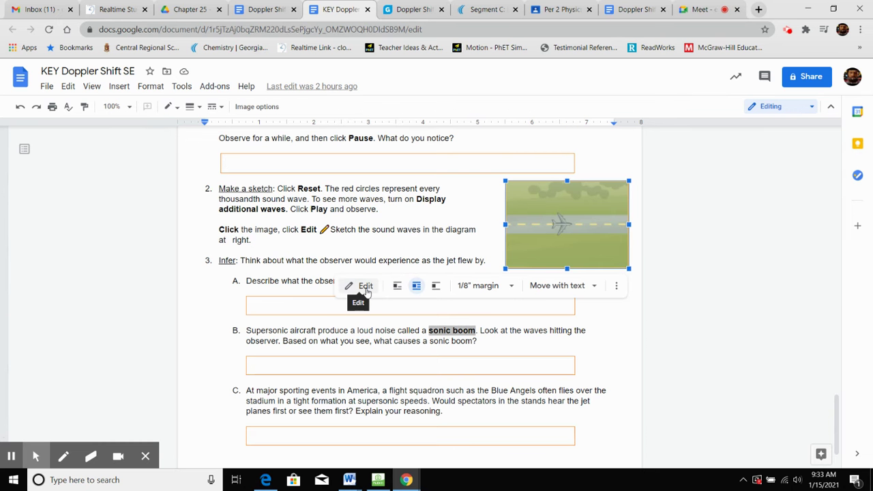
{"action": "left_click", "coordinate": [374, 249]}
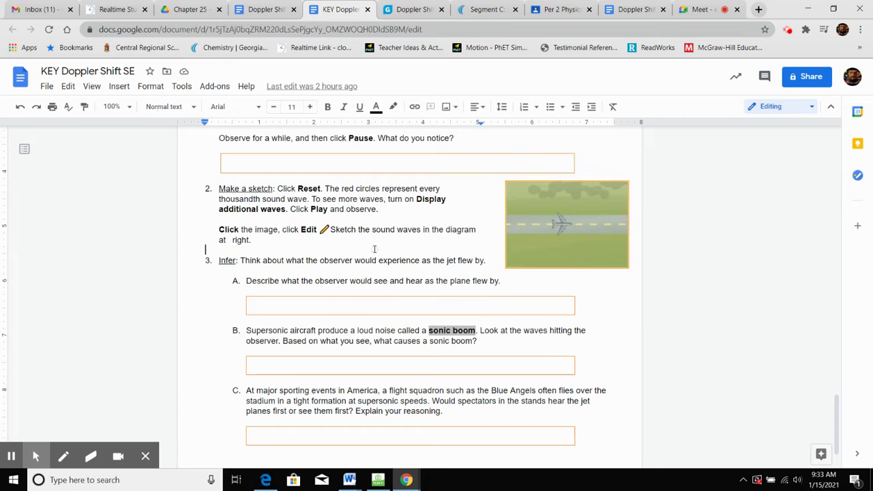
Turn on additional waves, rerun the 500 m/s plane to 3.00 s, and drag the observer below the road
{"action": "left_click", "coordinate": [409, 9]}
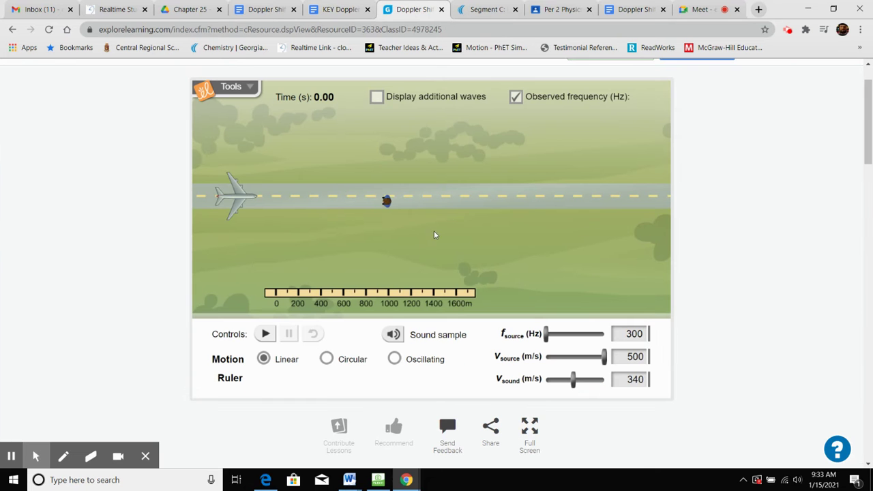
{"action": "left_click", "coordinate": [376, 96]}
{"action": "left_click", "coordinate": [267, 337]}
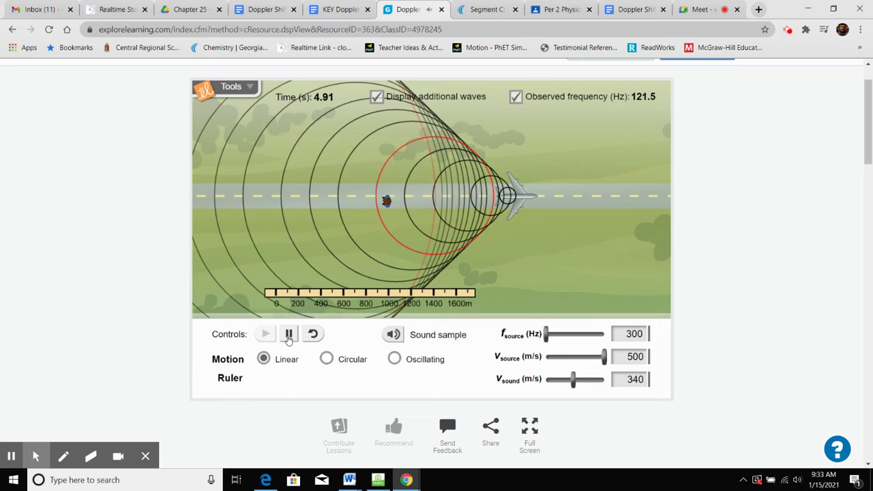
{"action": "left_click", "coordinate": [312, 333]}
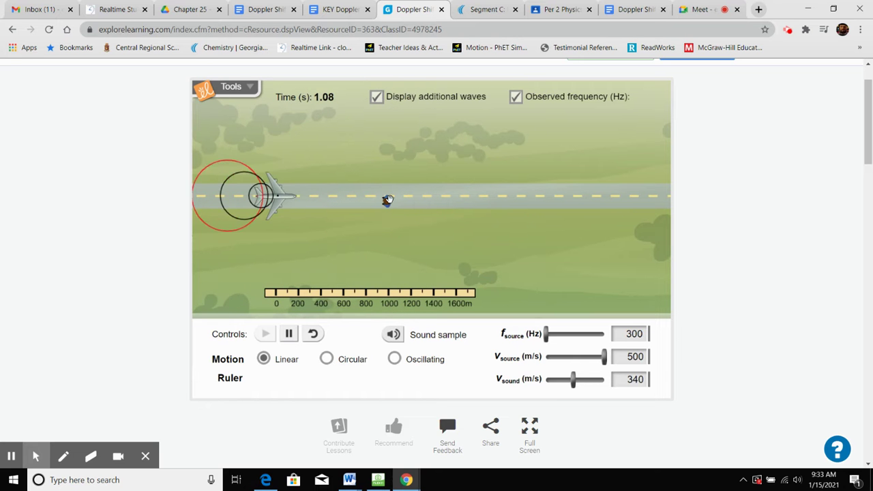
{"action": "left_click", "coordinate": [312, 389]}
{"action": "left_click_drag", "start_coordinate": [386, 200], "coordinate": [398, 223]}
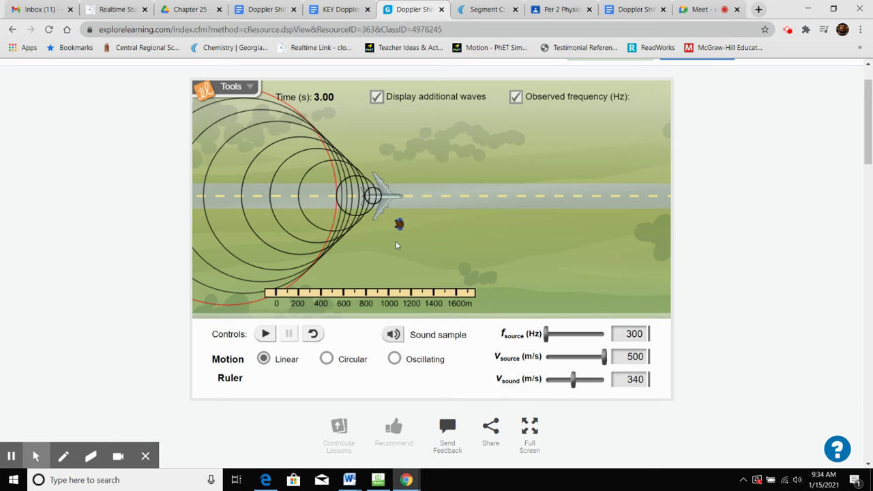
{"action": "left_click", "coordinate": [478, 7]}
Seek the Physics in Motion video to about 11:01, where the jet trails a shock cone
{"action": "left_click", "coordinate": [759, 424]}
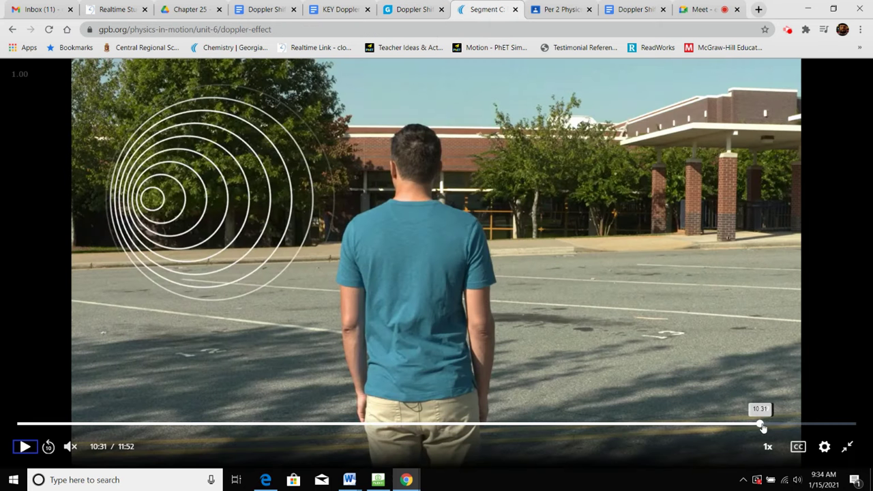
{"action": "left_click", "coordinate": [778, 425]}
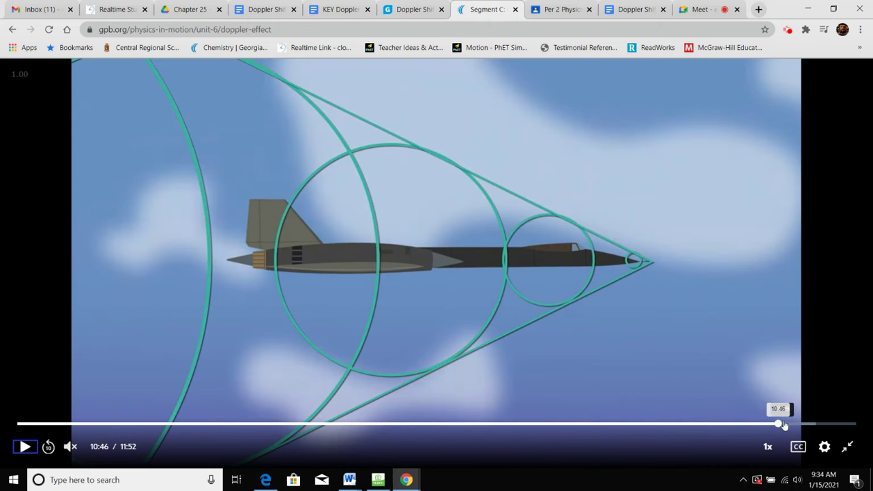
{"action": "left_click", "coordinate": [785, 424]}
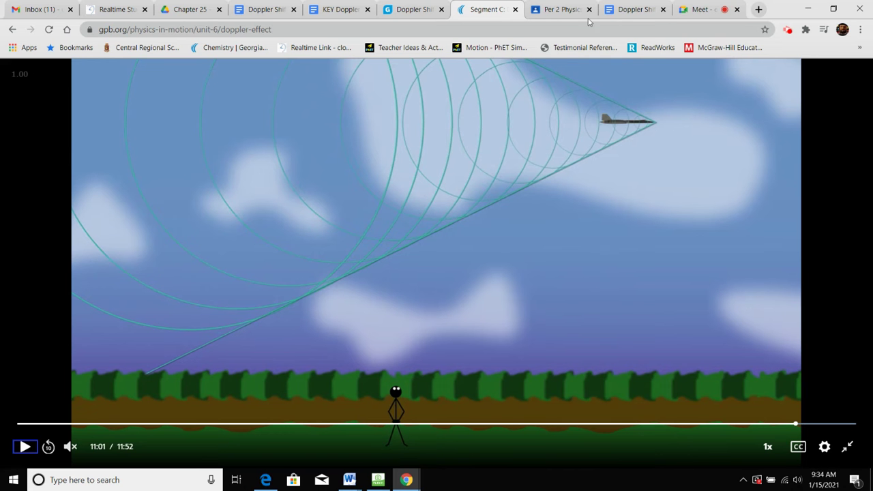
{"action": "left_click", "coordinate": [420, 8]}
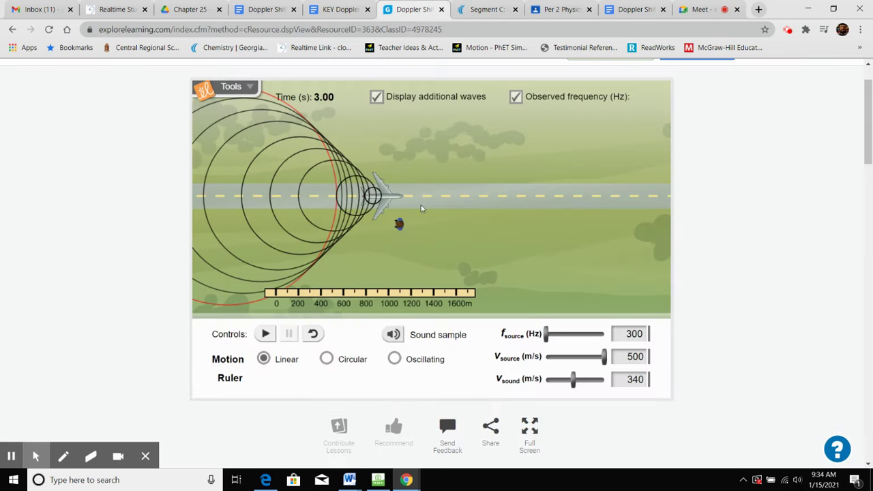
Drag the Gizmo's distance ruler right so it sits beneath the shock cone and observer
{"action": "mouse_move", "coordinate": [408, 295]}
{"action": "left_mouse_down"}
{"action": "mouse_move", "coordinate": [481, 295]}
{"action": "mouse_move", "coordinate": [458, 287]}
{"action": "left_mouse_up"}
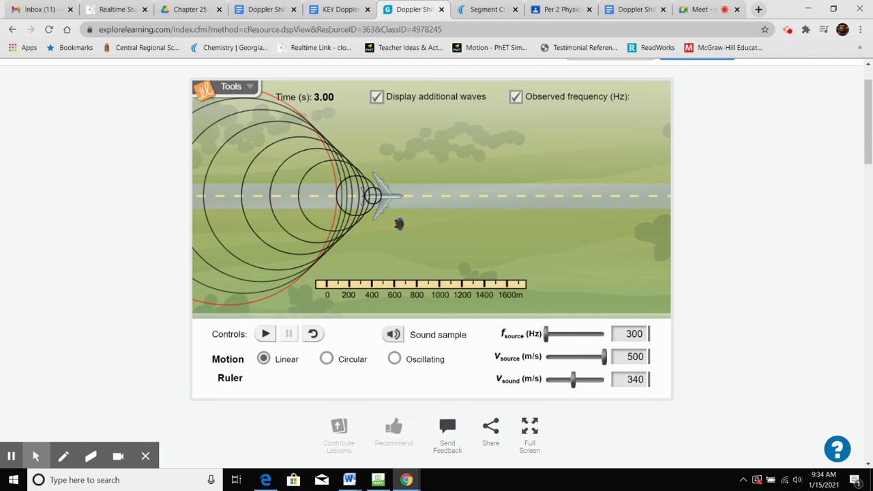
{"action": "left_click", "coordinate": [341, 9]}
Paste the simulation screenshot into the runway image's drawing and crop it tightly to the shock cone
{"action": "left_click", "coordinate": [522, 214]}
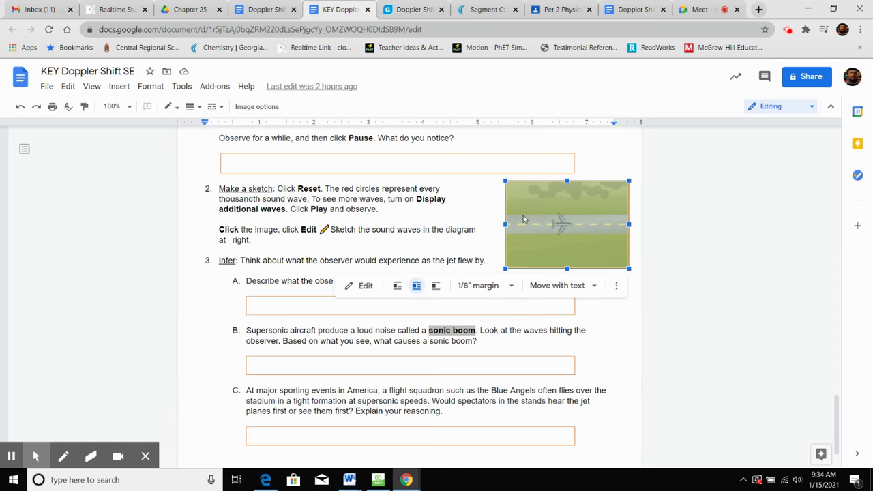
{"action": "left_click", "coordinate": [361, 286]}
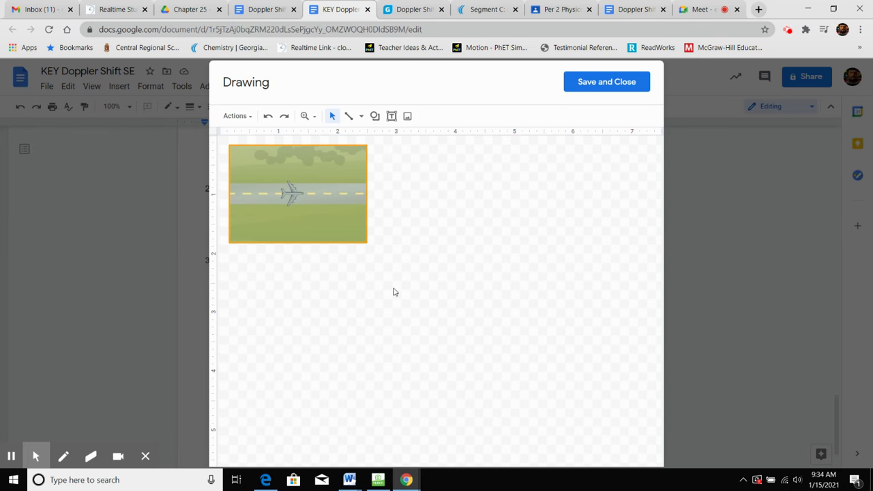
{"action": "key", "text": "ctrl+v"}
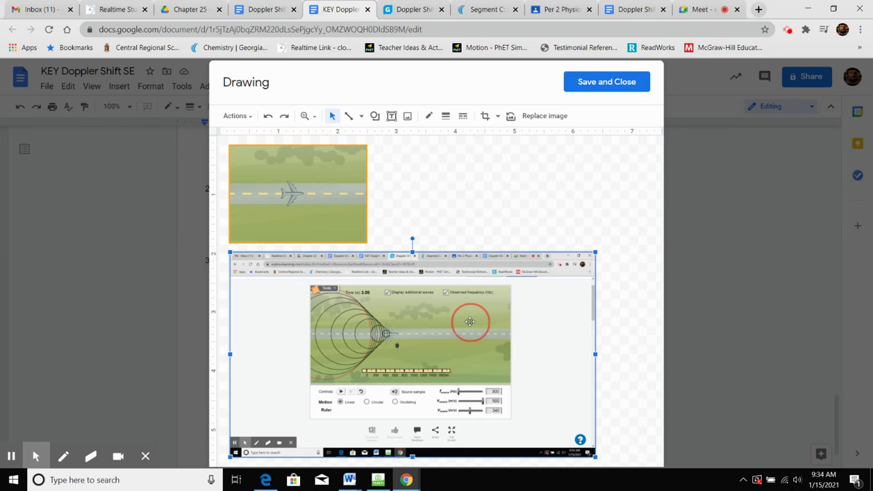
{"action": "left_click", "coordinate": [469, 325]}
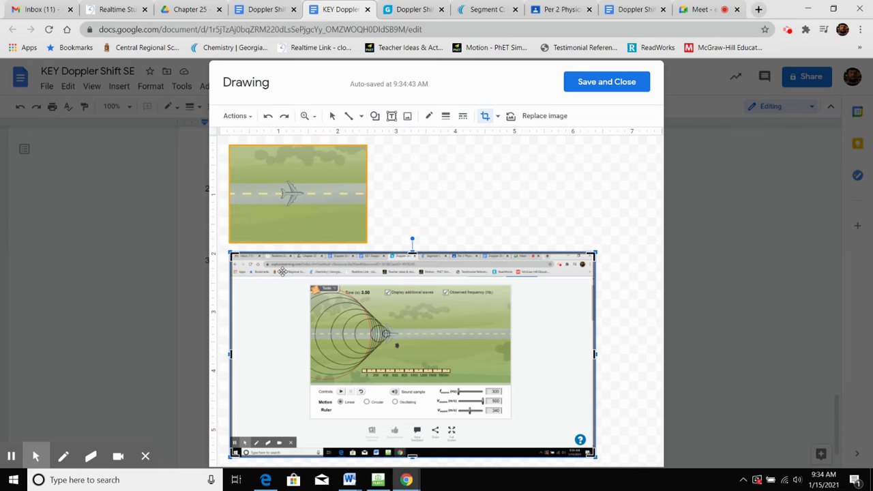
{"action": "left_click_drag", "start_coordinate": [232, 254], "coordinate": [306, 283]}
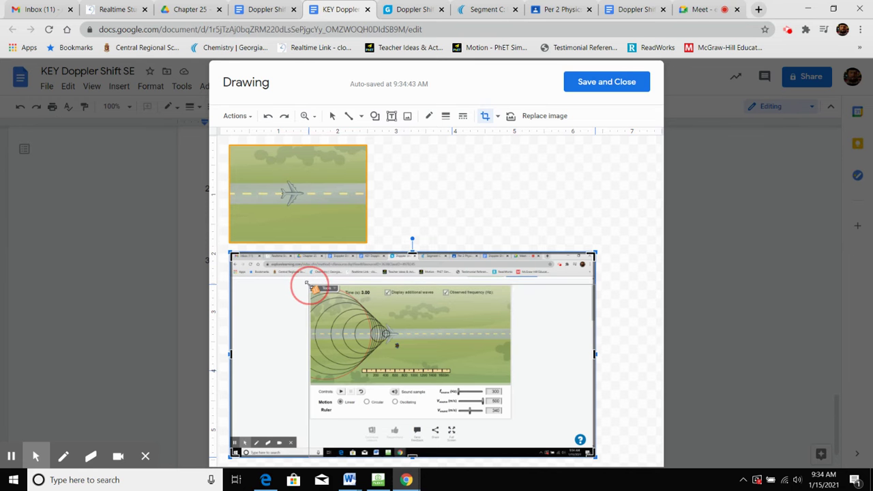
{"action": "mouse_move", "coordinate": [595, 456]}
{"action": "left_mouse_down"}
{"action": "mouse_move", "coordinate": [505, 407]}
{"action": "mouse_move", "coordinate": [394, 380]}
{"action": "left_mouse_up"}
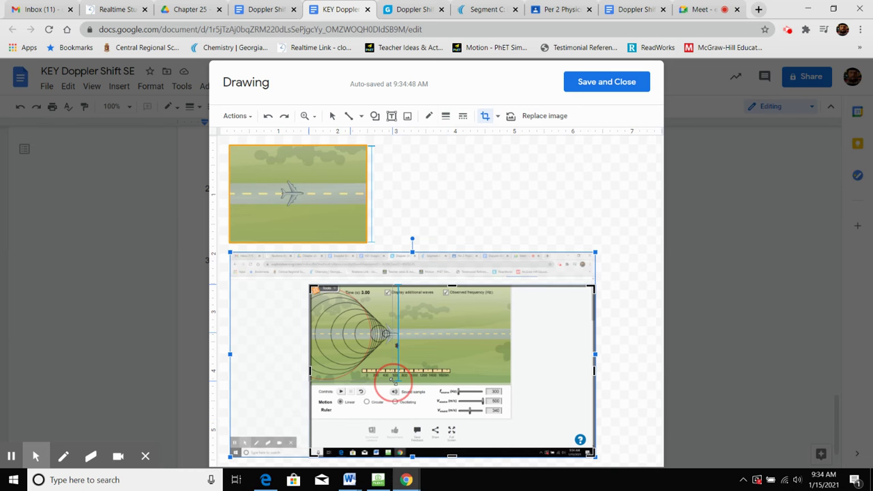
{"action": "left_click_drag", "start_coordinate": [395, 381], "coordinate": [398, 379]}
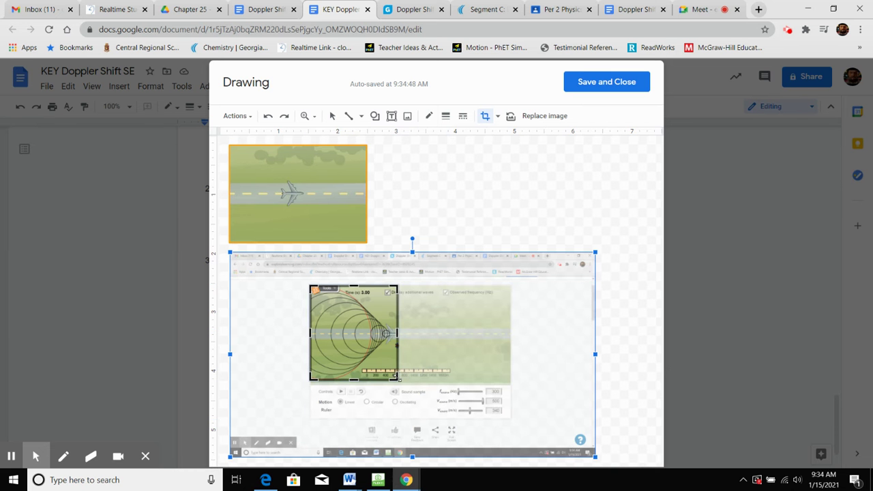
{"action": "left_click", "coordinate": [647, 310]}
Delete the original runway picture, reposition and enlarge the cropped screenshot, and save it into the worksheet
{"action": "left_click", "coordinate": [356, 221]}
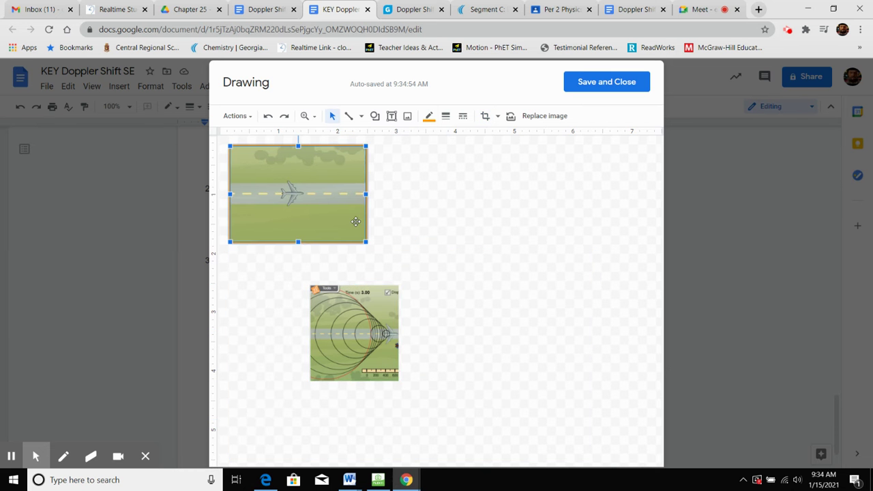
{"action": "key", "text": "Delete"}
{"action": "left_click_drag", "start_coordinate": [371, 296], "coordinate": [337, 180]}
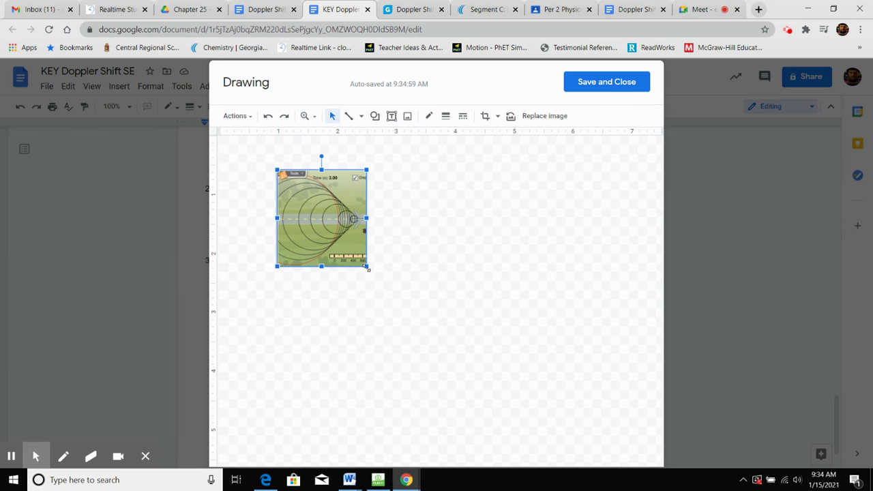
{"action": "left_click_drag", "start_coordinate": [366, 266], "coordinate": [452, 290]}
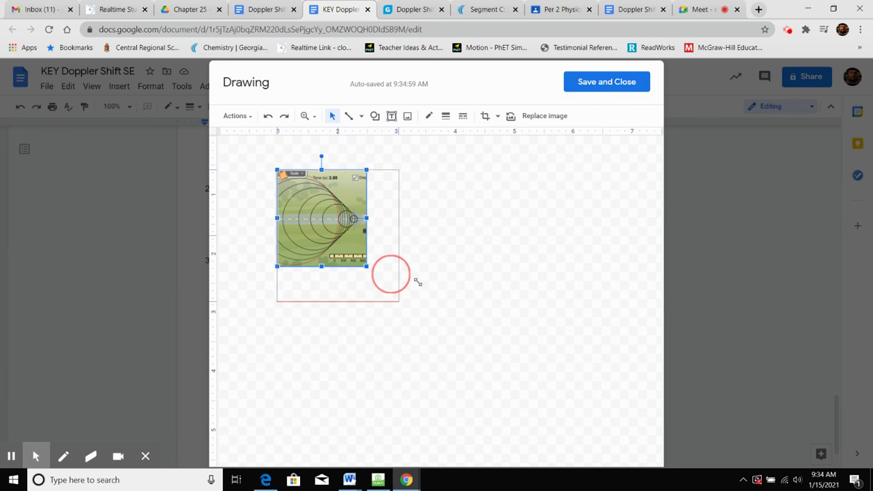
{"action": "left_click", "coordinate": [607, 84]}
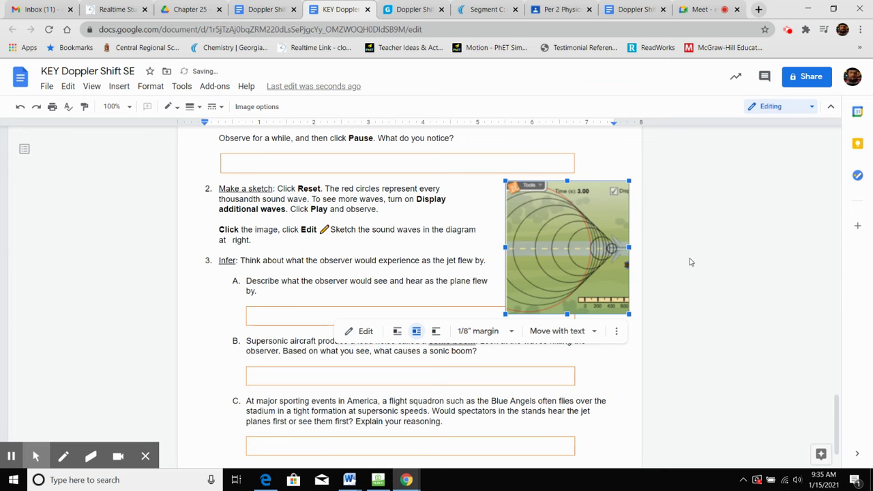
{"action": "left_click", "coordinate": [709, 363]}
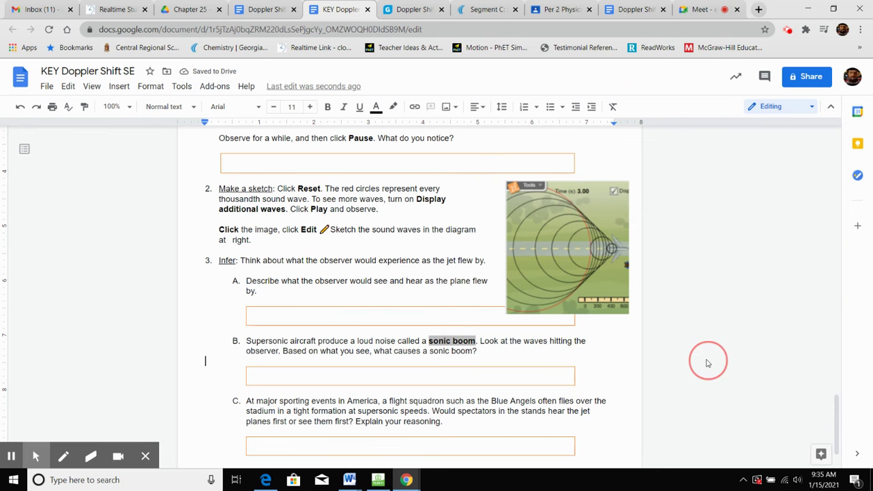
Insert blank lines above question '3. Infer' in the worksheet
{"action": "left_click", "coordinate": [472, 251]}
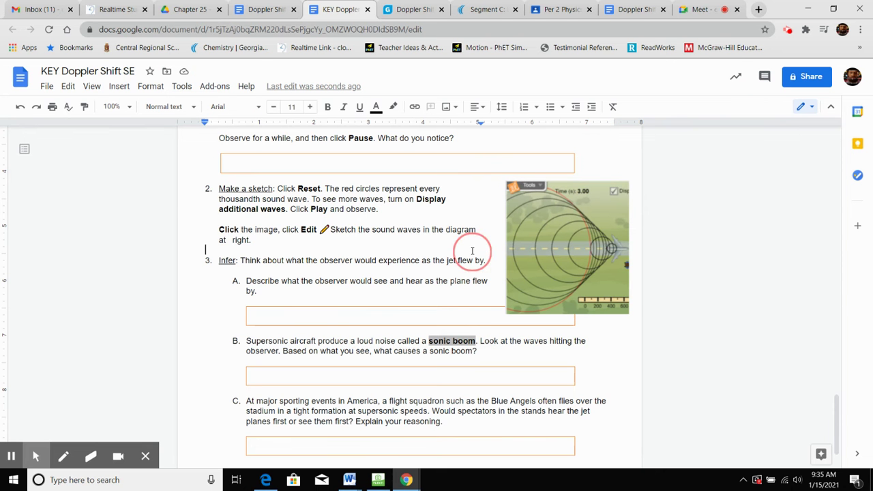
{"action": "key", "text": "Return"}
{"action": "key", "text": "Return"}
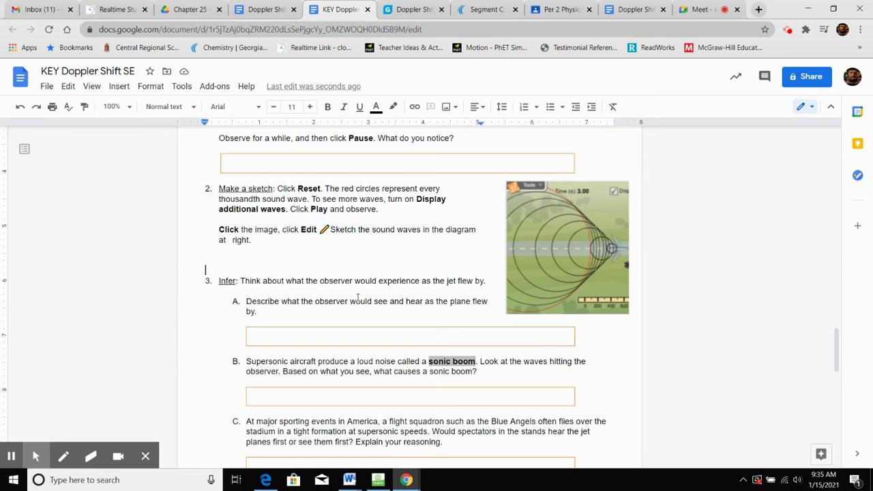
{"action": "left_click", "coordinate": [409, 10]}
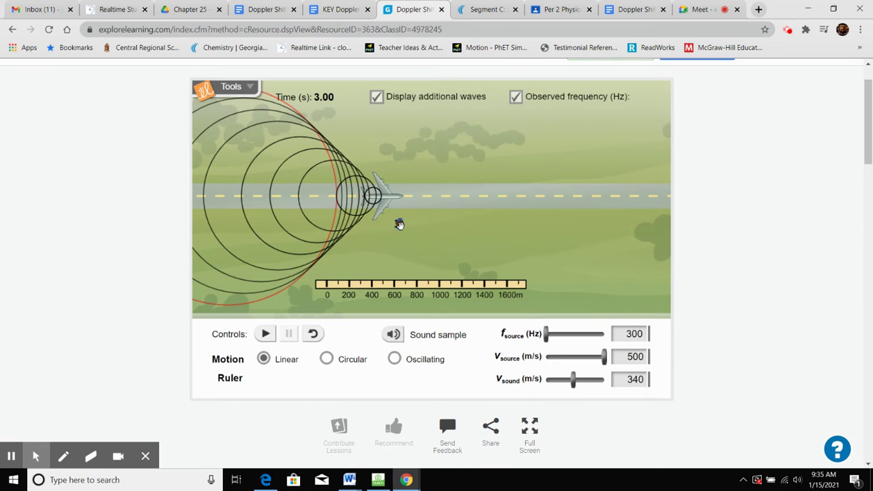
Lower the observer, run the 500 m/s jet until pausing at 4.00 s, and shift the ruler right
{"action": "left_click_drag", "start_coordinate": [401, 225], "coordinate": [395, 244]}
{"action": "left_click", "coordinate": [266, 334]}
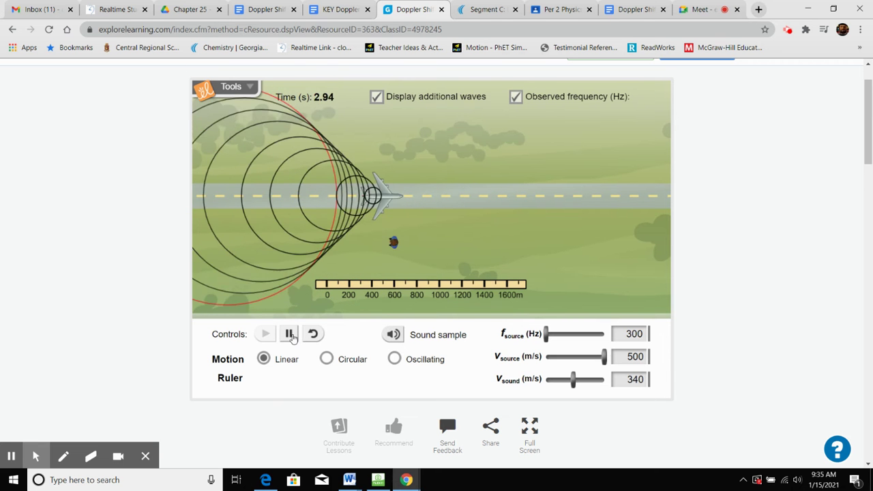
{"action": "left_click", "coordinate": [290, 334]}
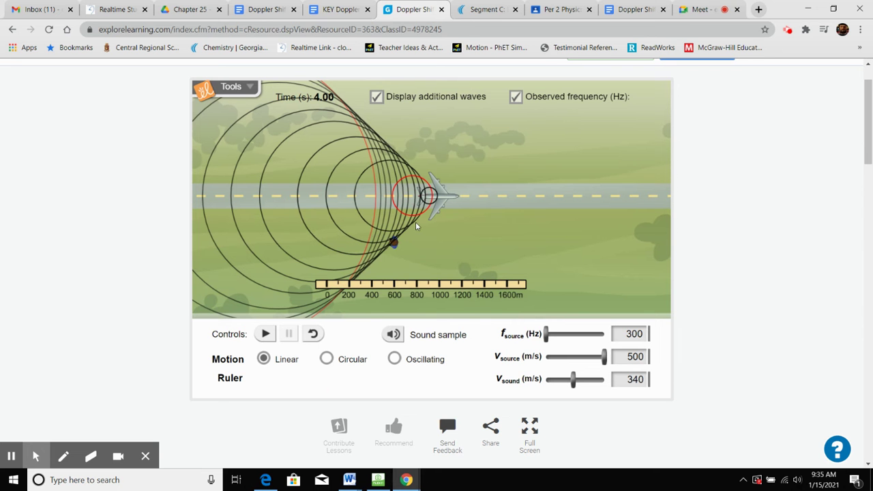
{"action": "left_click_drag", "start_coordinate": [364, 282], "coordinate": [474, 283]}
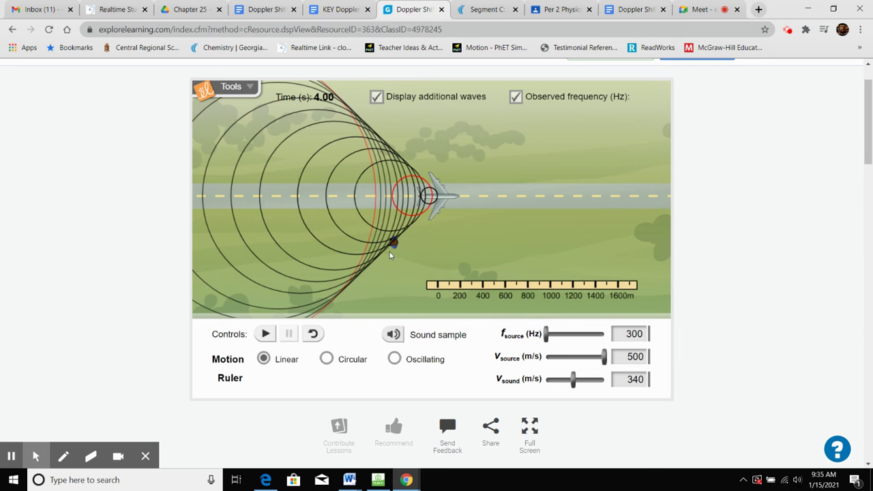
Check the worksheet's Infer questions and nudge the Gizmo observer slightly down and right
{"action": "left_click", "coordinate": [337, 10]}
{"action": "scroll", "coordinate": [329, 331], "scroll_direction": "down", "scroll_amount": 1}
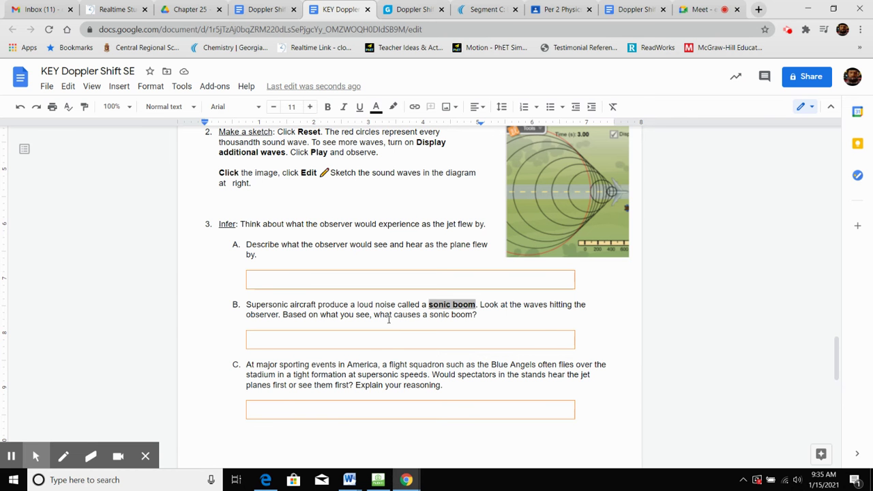
{"action": "left_click", "coordinate": [412, 10]}
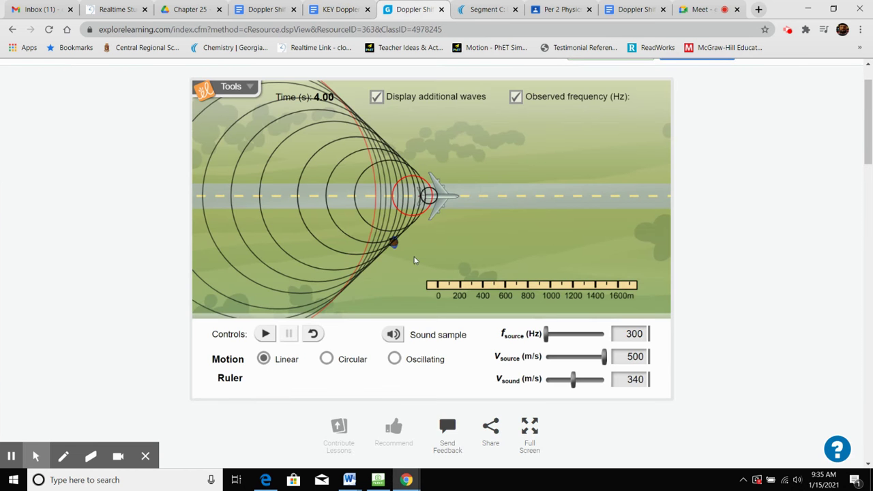
{"action": "left_click_drag", "start_coordinate": [399, 245], "coordinate": [408, 250]}
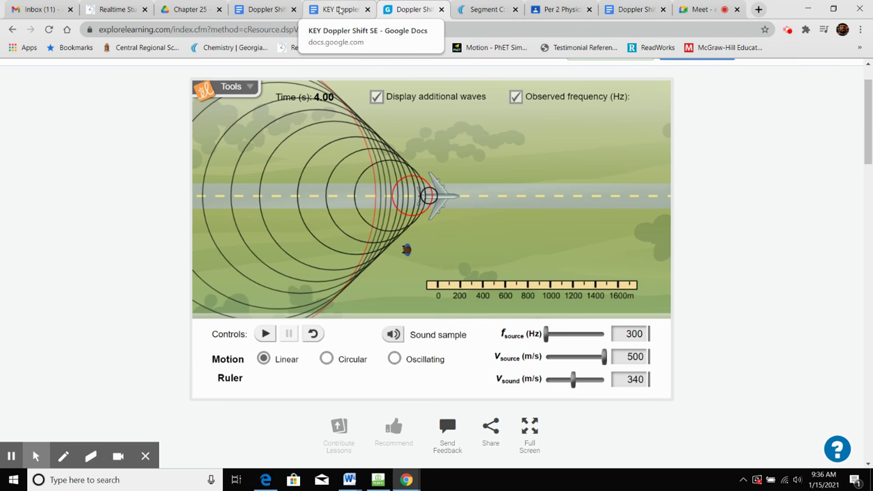
{"action": "left_click", "coordinate": [339, 9]}
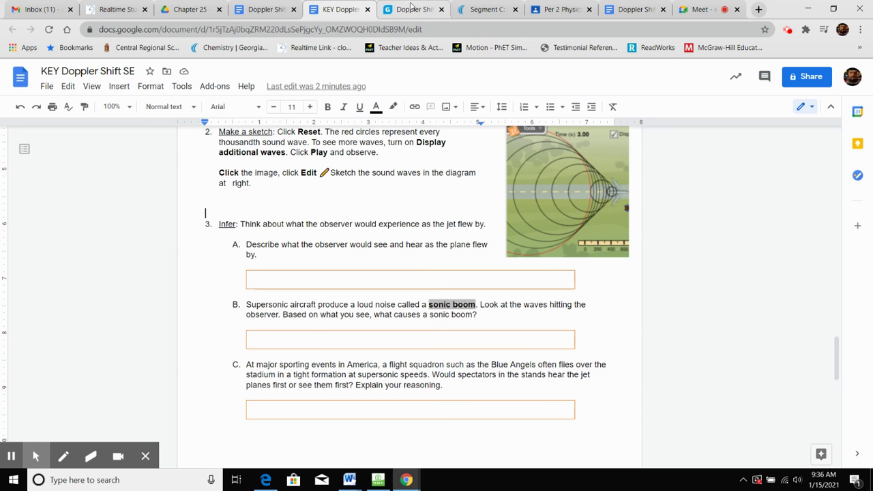
Nudge the observer down and to the left beneath the paused 500 m/s plane
{"action": "left_click", "coordinate": [415, 9]}
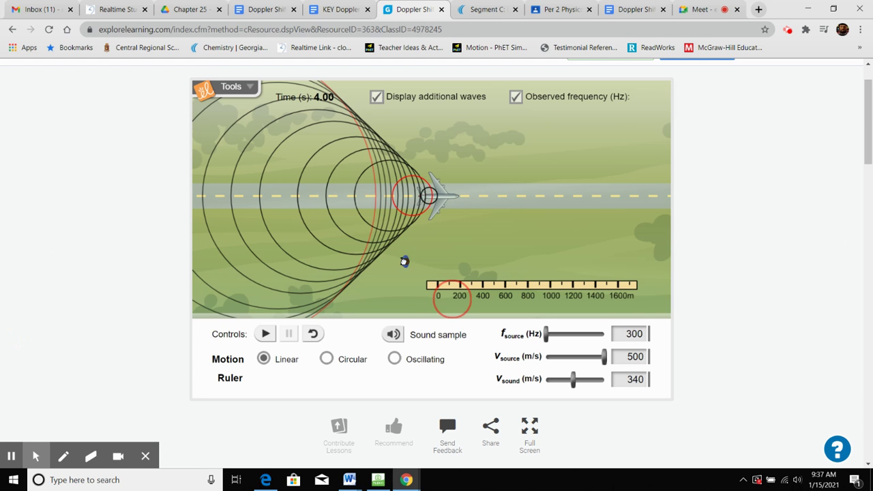
{"action": "left_click_drag", "start_coordinate": [405, 252], "coordinate": [398, 264]}
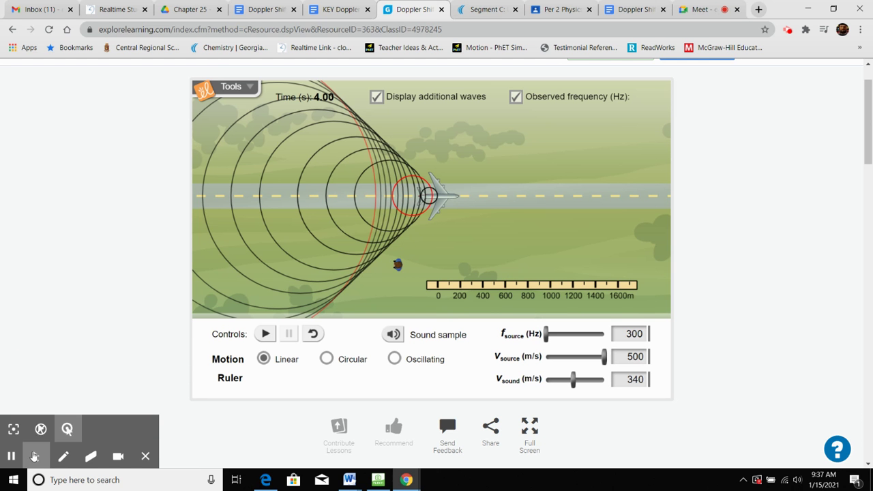
{"action": "left_click", "coordinate": [11, 456]}
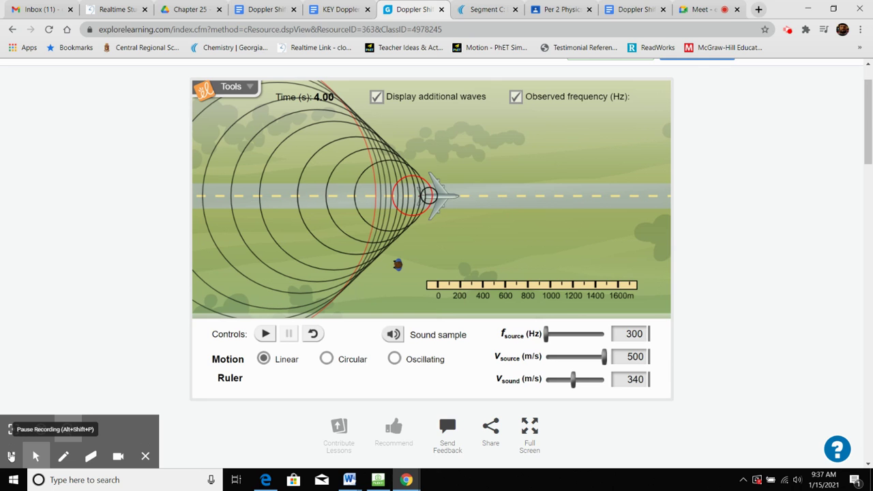